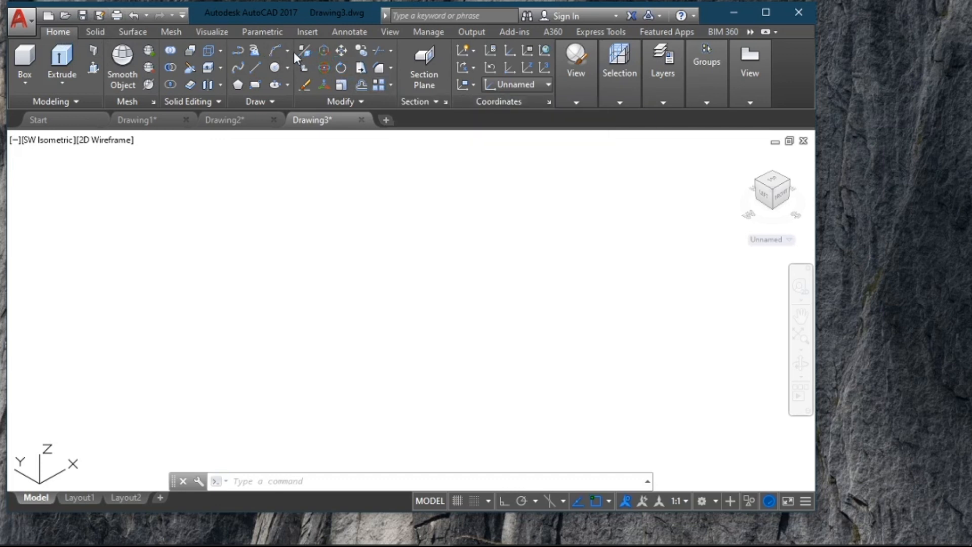
- Draw a rectangle with length 300 and width 400 using the Dimensions option
left_click(257, 84)
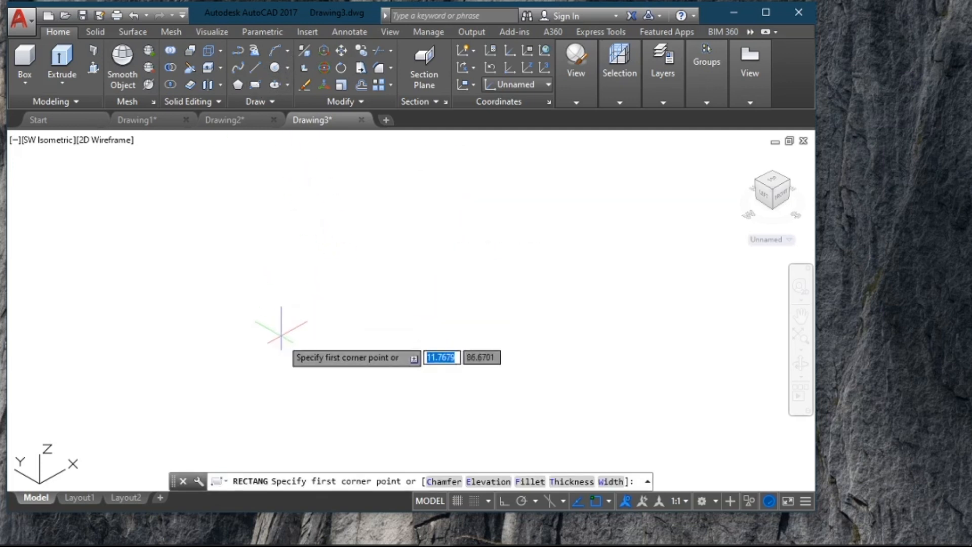
left_click(309, 367)
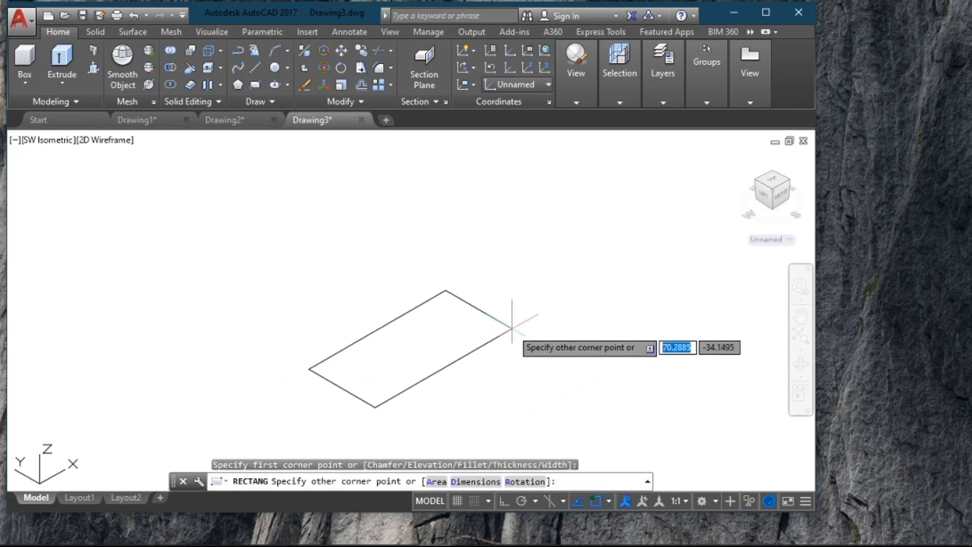
type("d")
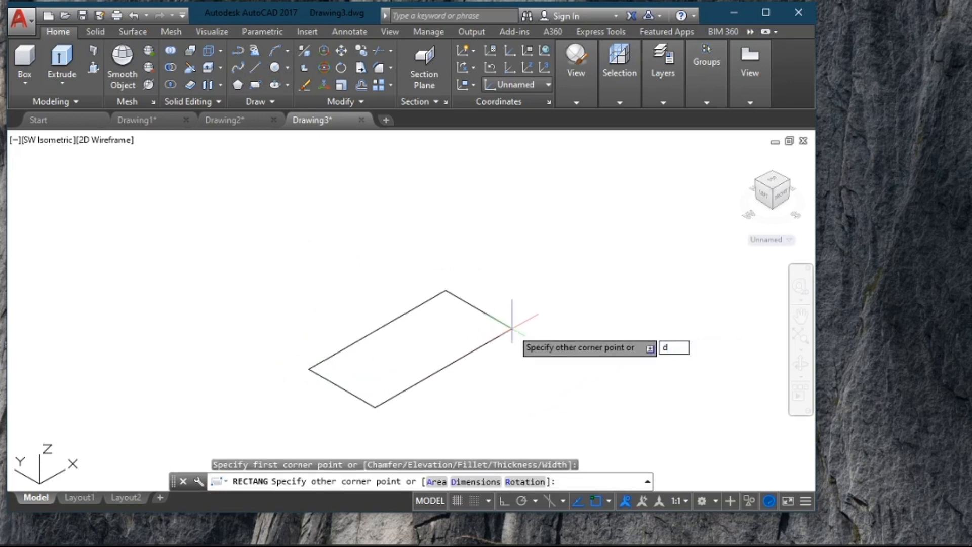
key("Return")
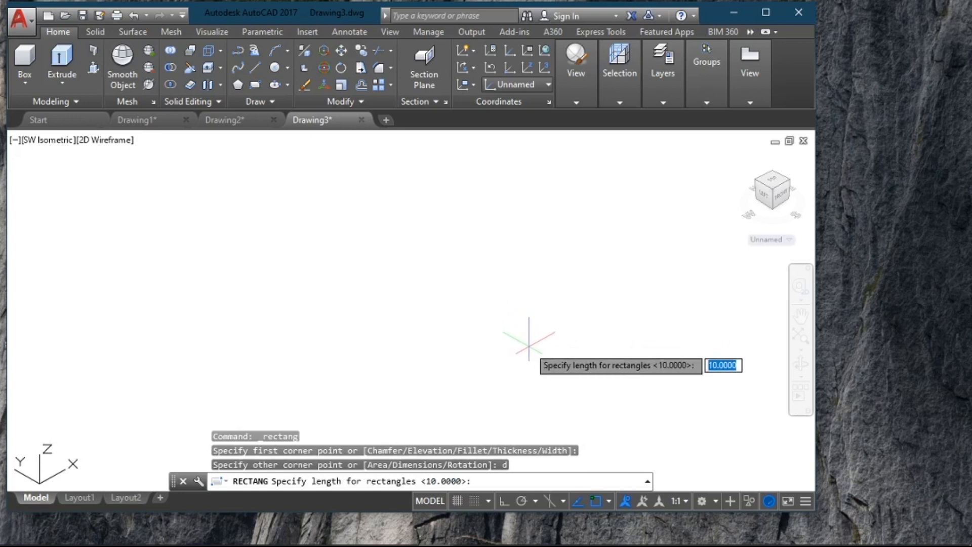
type("300")
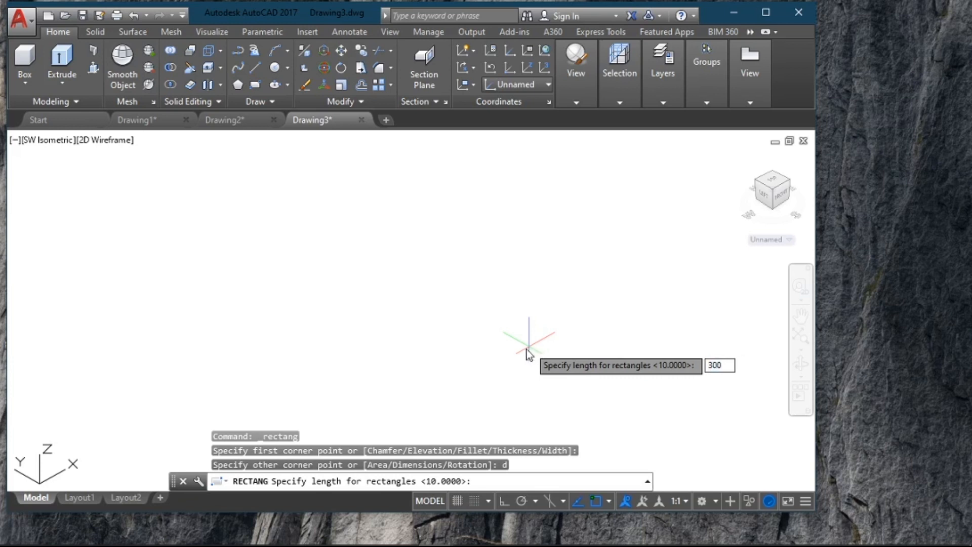
key("Return")
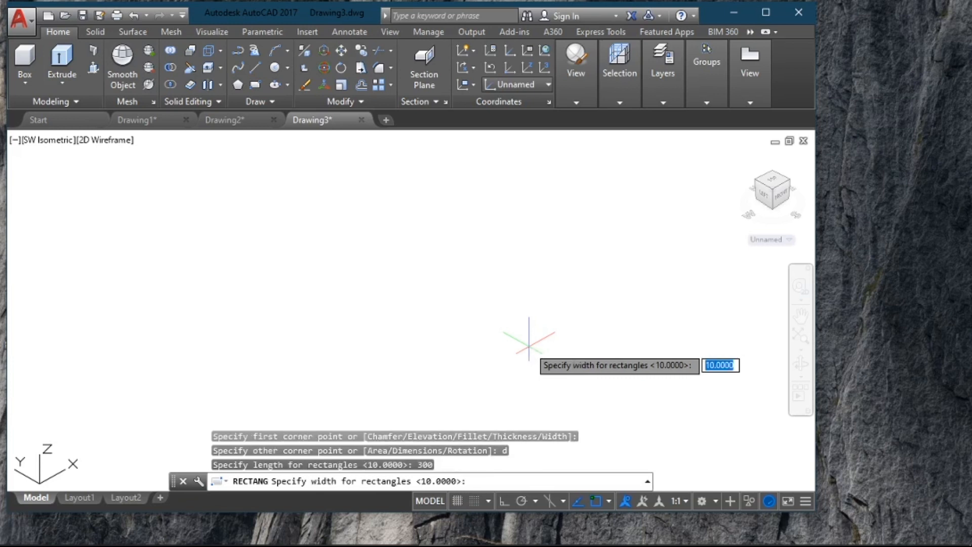
type("400")
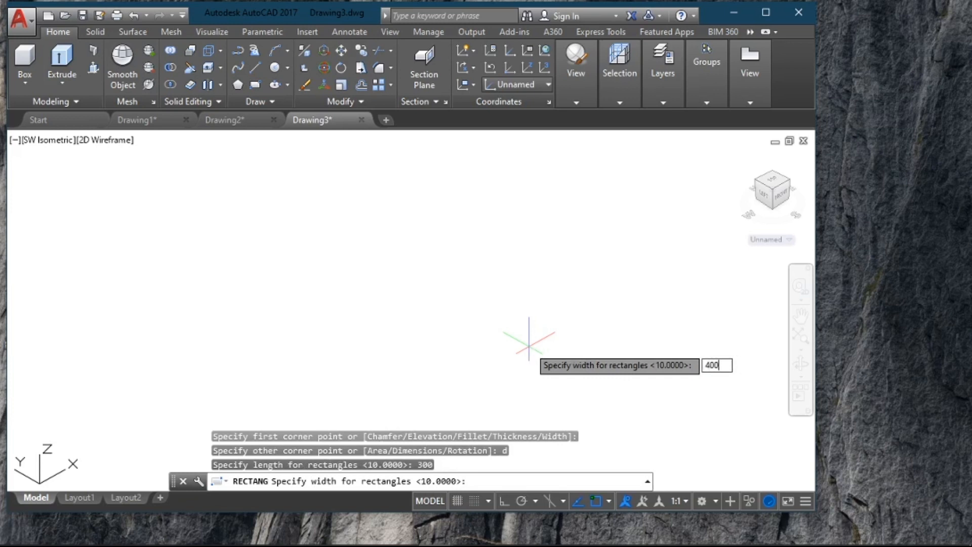
key("Return")
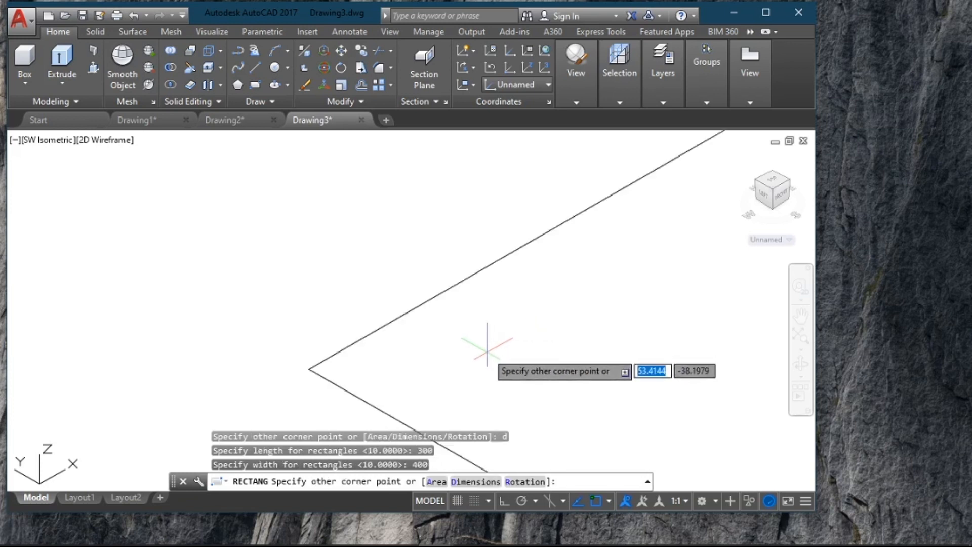
scroll(487, 349, "down", 2)
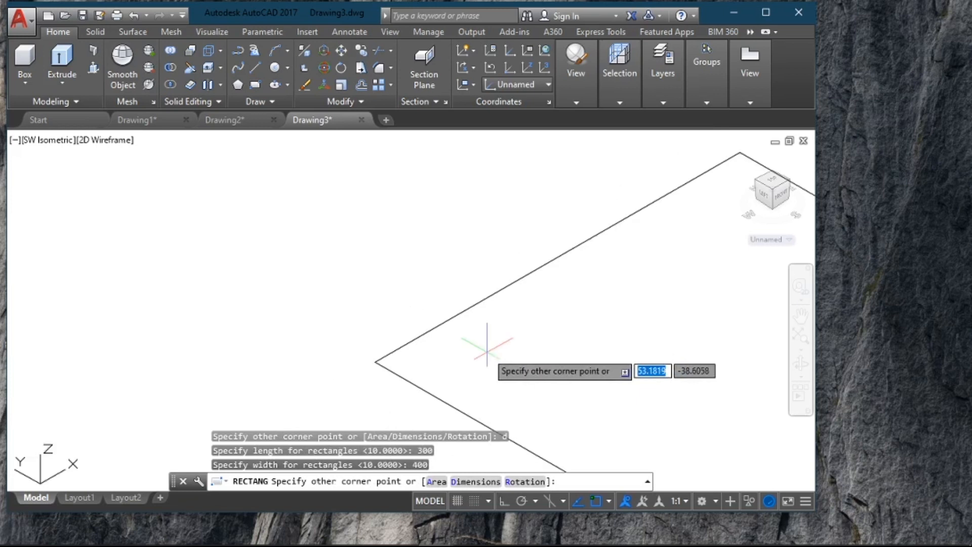
left_click(487, 348)
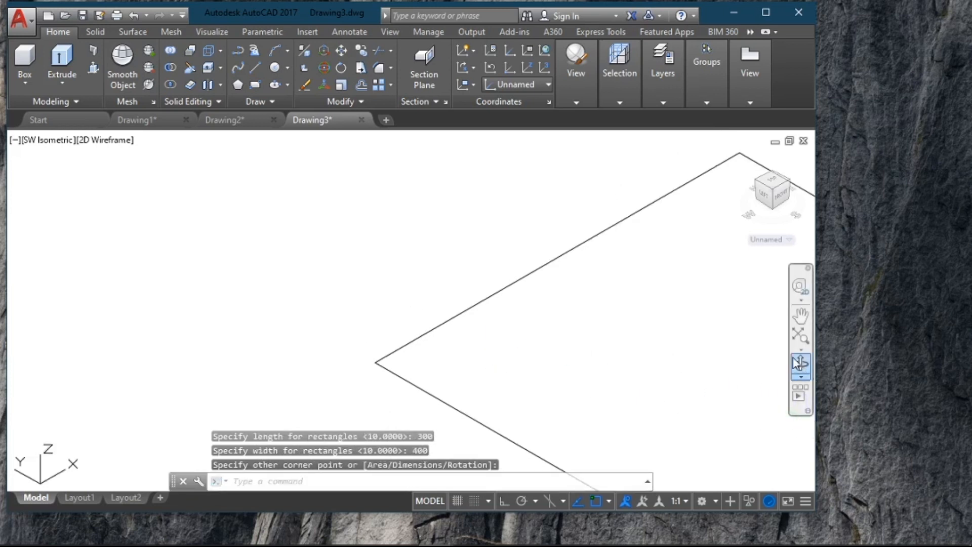
- Copy the rectangle 250 units straight up along Z from its front corner, with Ortho turned on
left_click(795, 341)
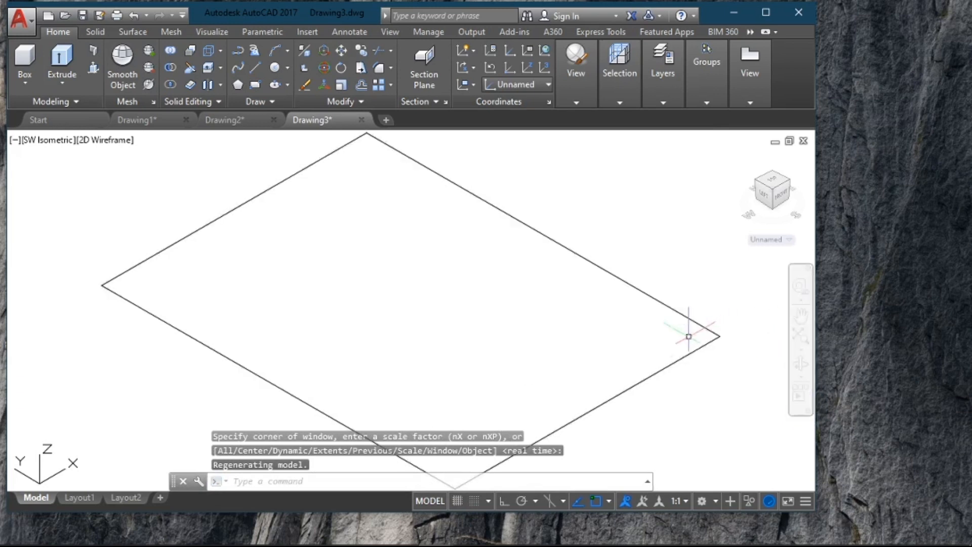
scroll(669, 359, "down", 1)
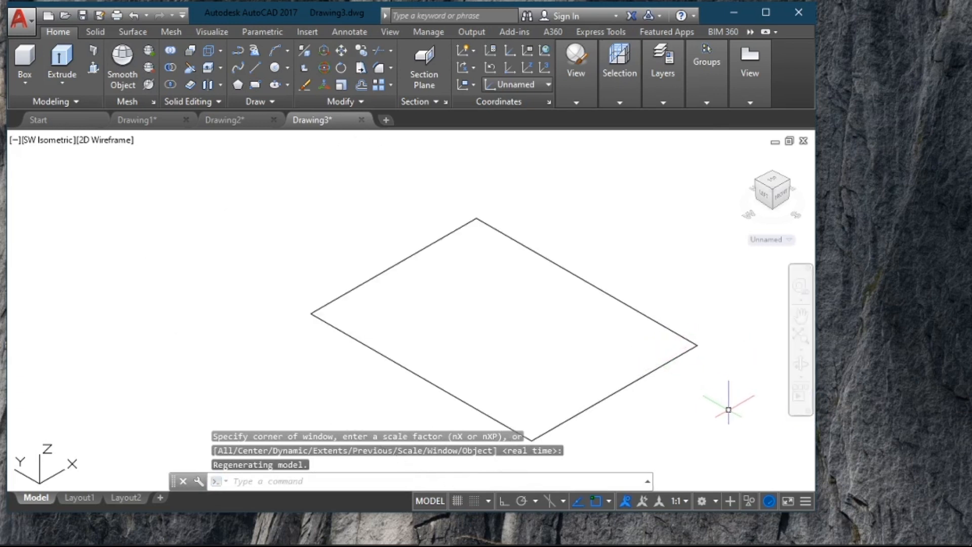
left_click(458, 479)
type("copy")
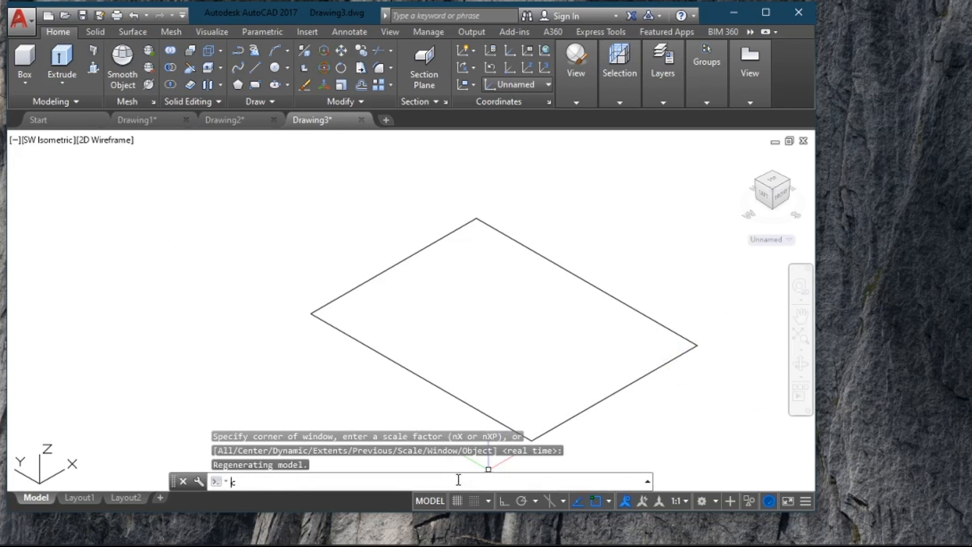
key("Return")
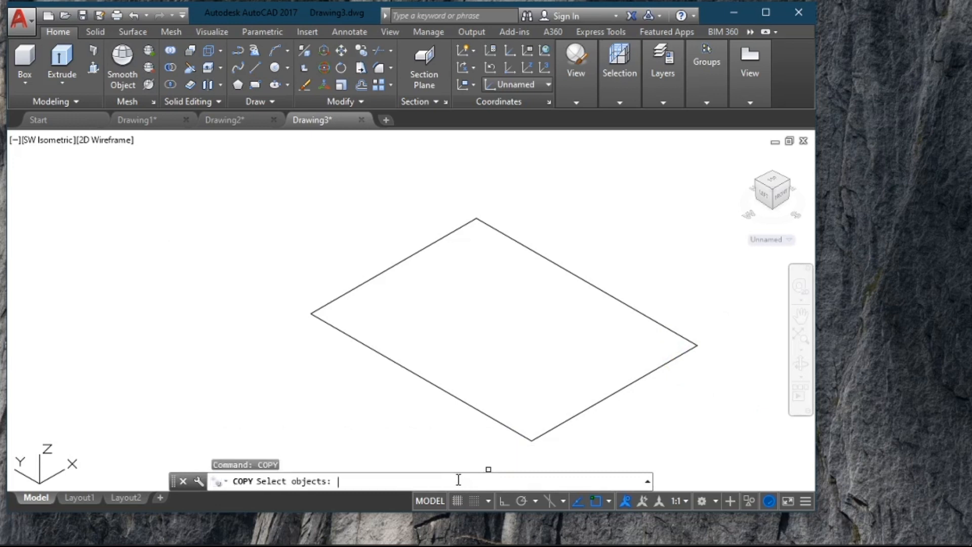
left_click(477, 409)
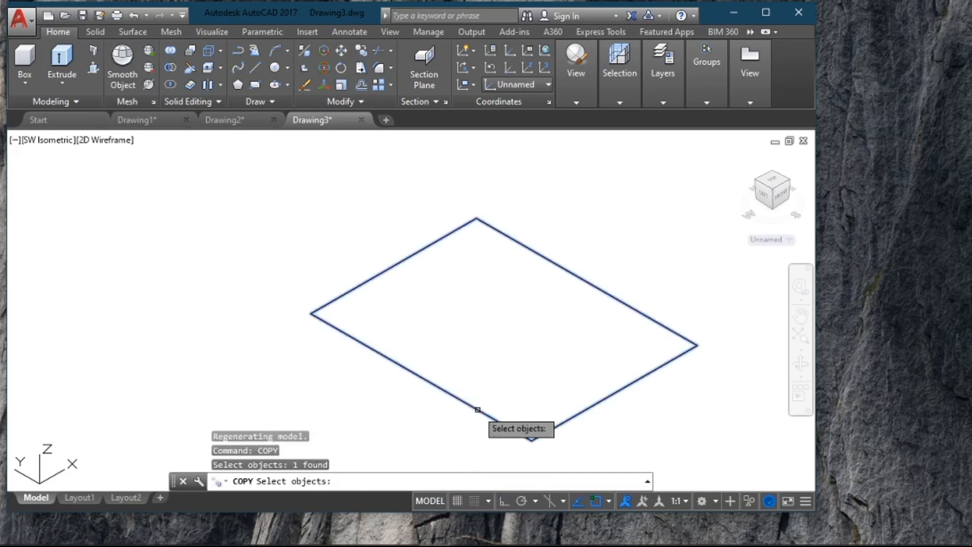
key("Return")
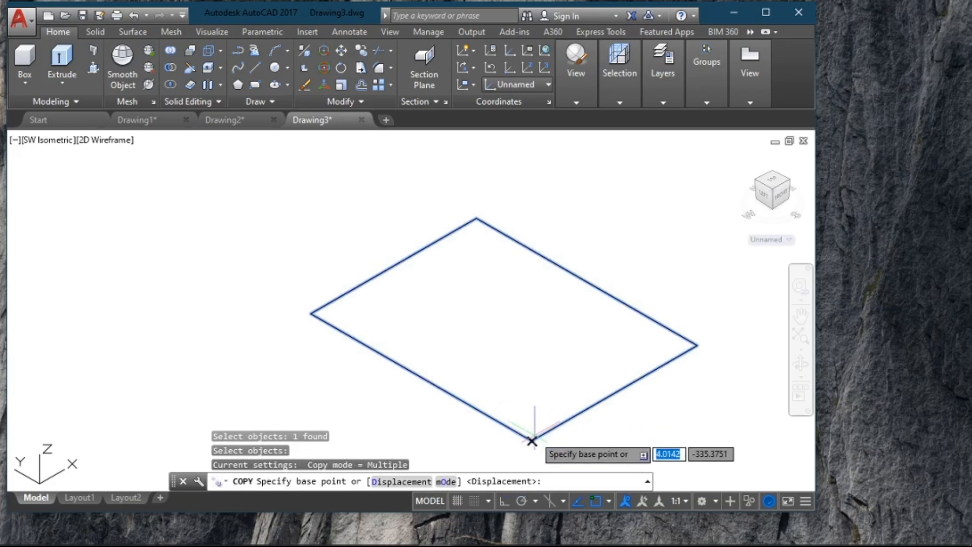
left_click(532, 441)
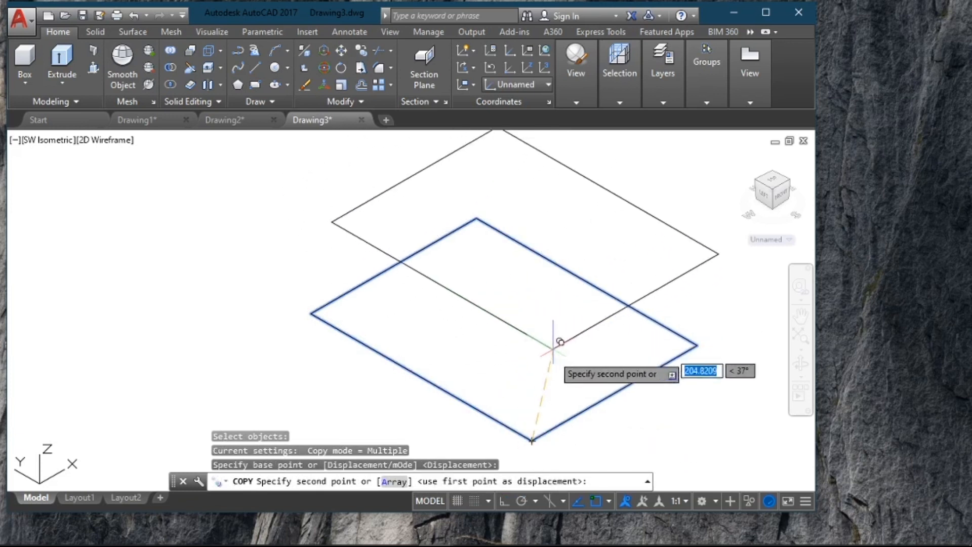
left_click(502, 506)
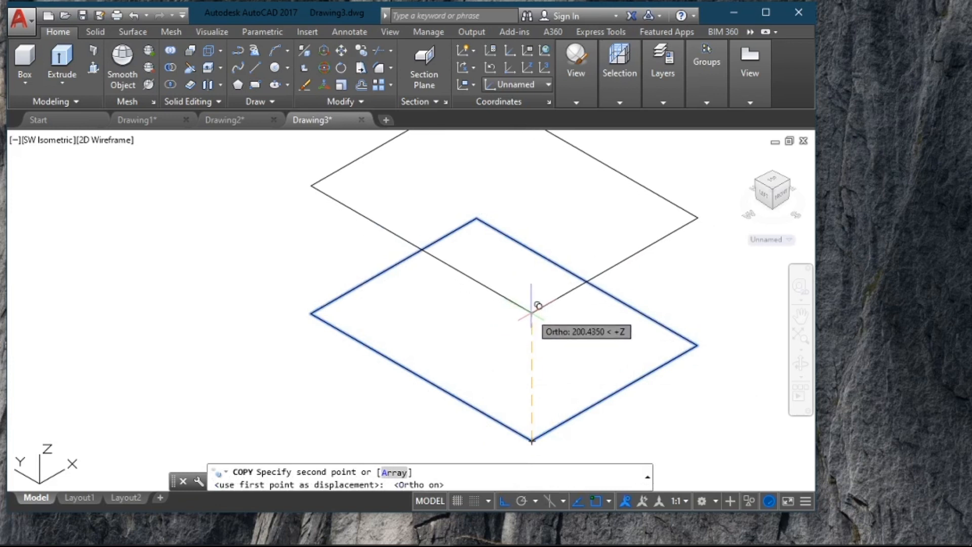
type("250")
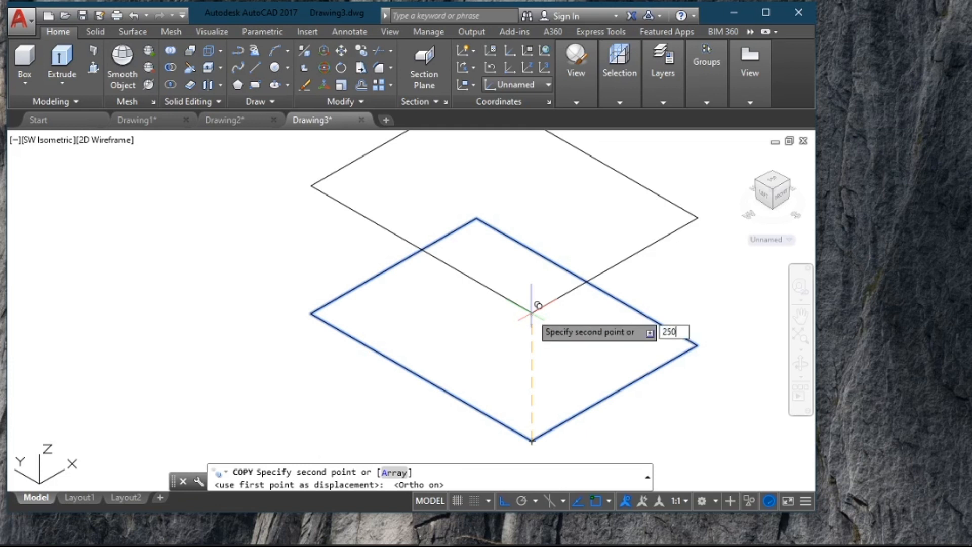
key("Return")
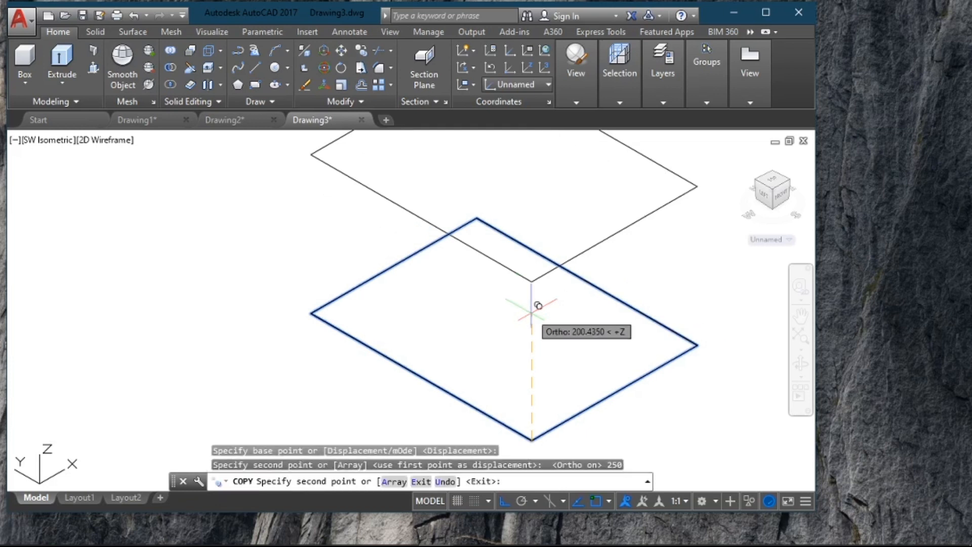
key("Return")
- Draw a vertical line joining the leftmost corner of the upper rectangle to the matching corner of the lower rectangle
scroll(530, 312, "down", 2)
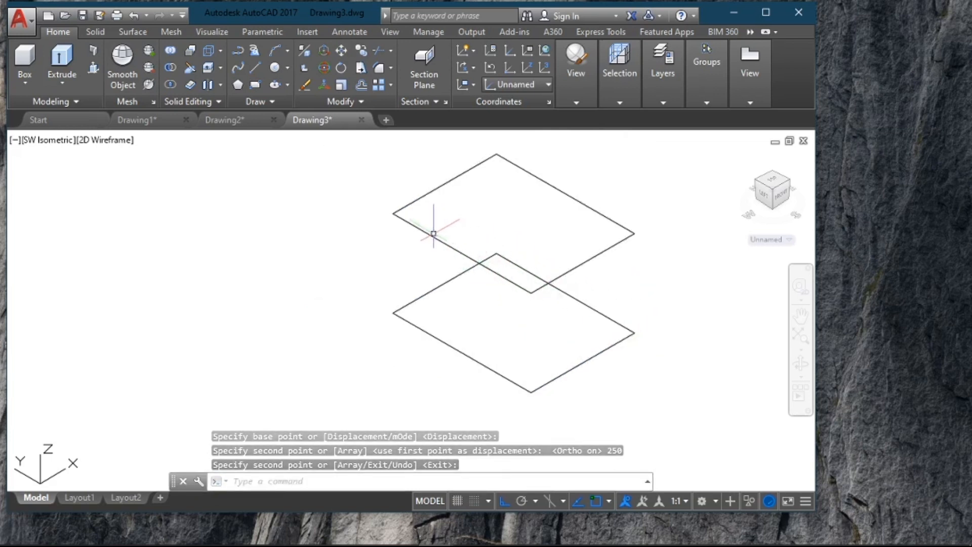
left_click(391, 482)
type("1ine")
key("Return")
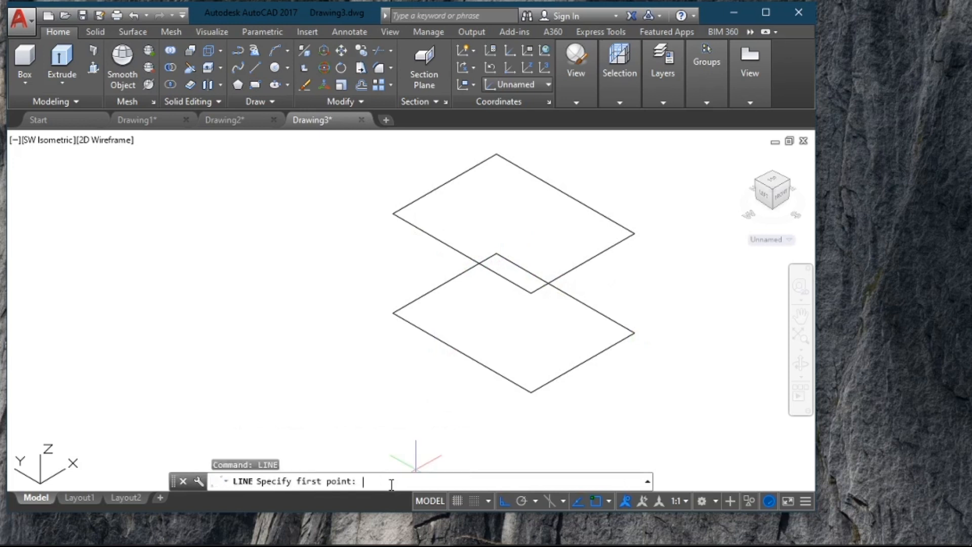
left_click(393, 212)
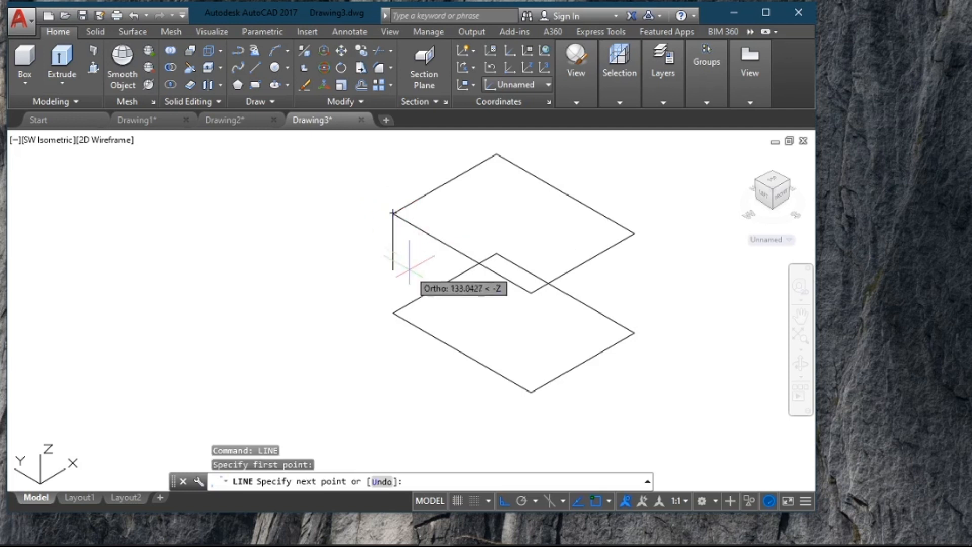
left_click(393, 313)
key("Return")
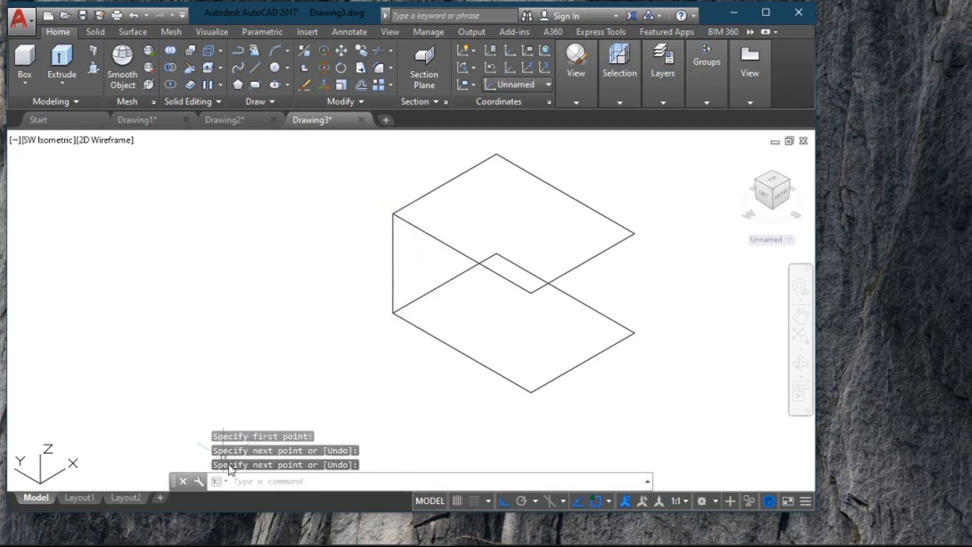
- Copy the vertical line from its upper endpoint to the other three corners of the upper rectangle
type("copy")
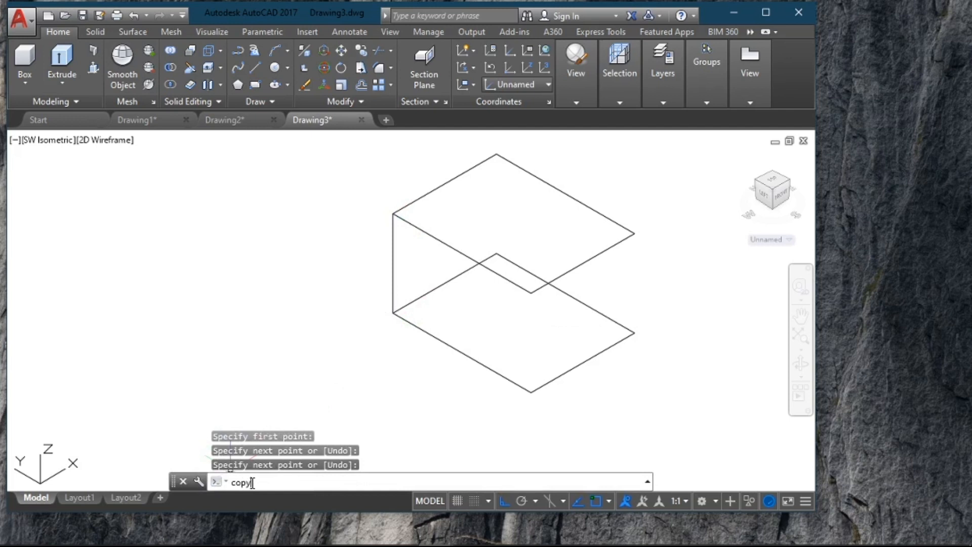
key("Return")
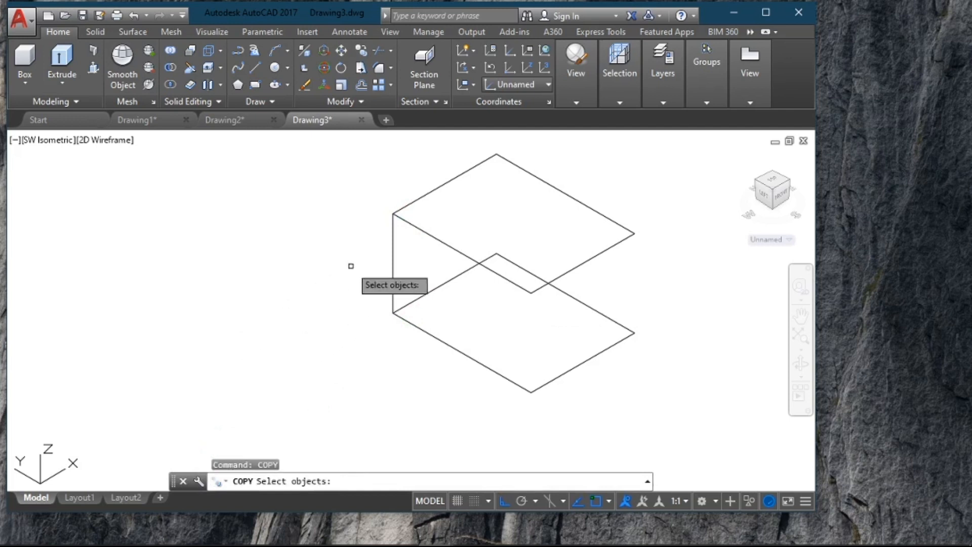
left_click(392, 251)
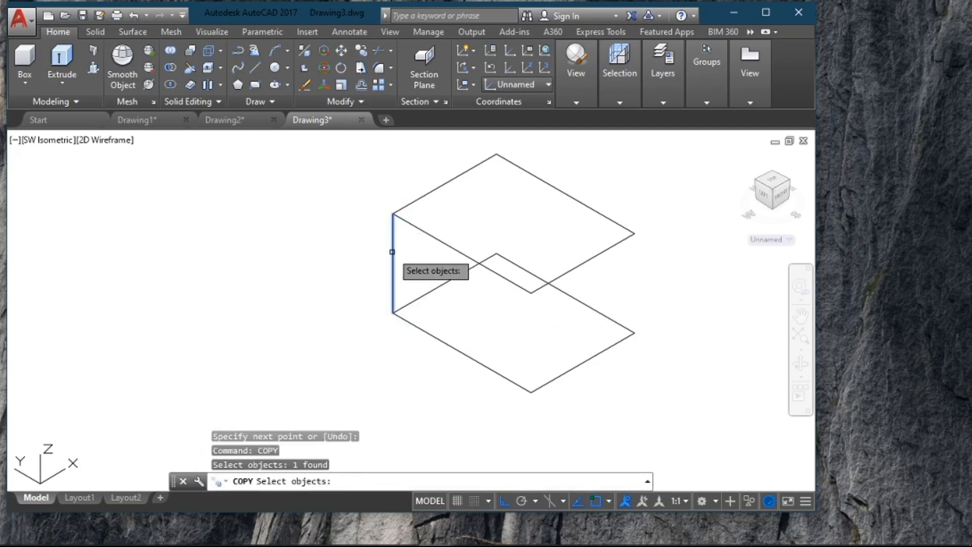
key("Return")
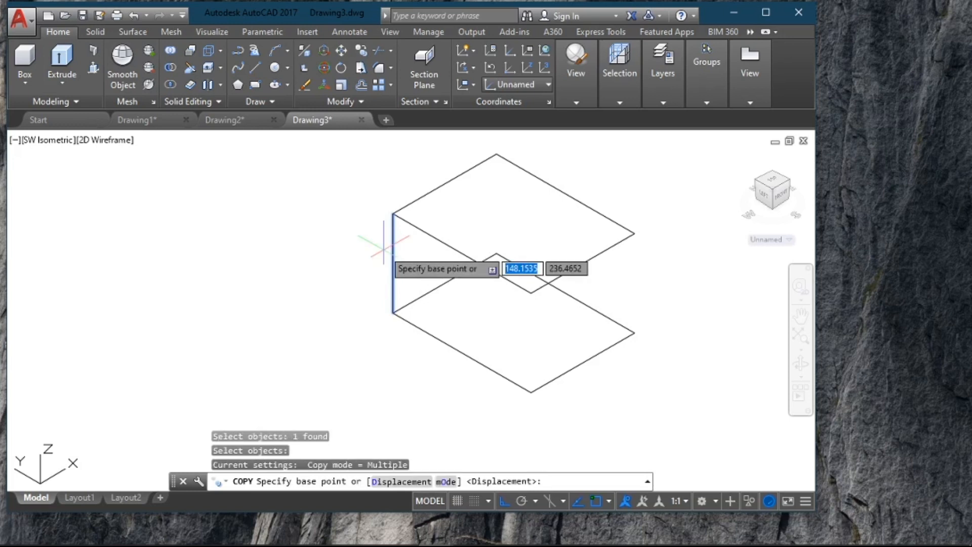
left_click(393, 212)
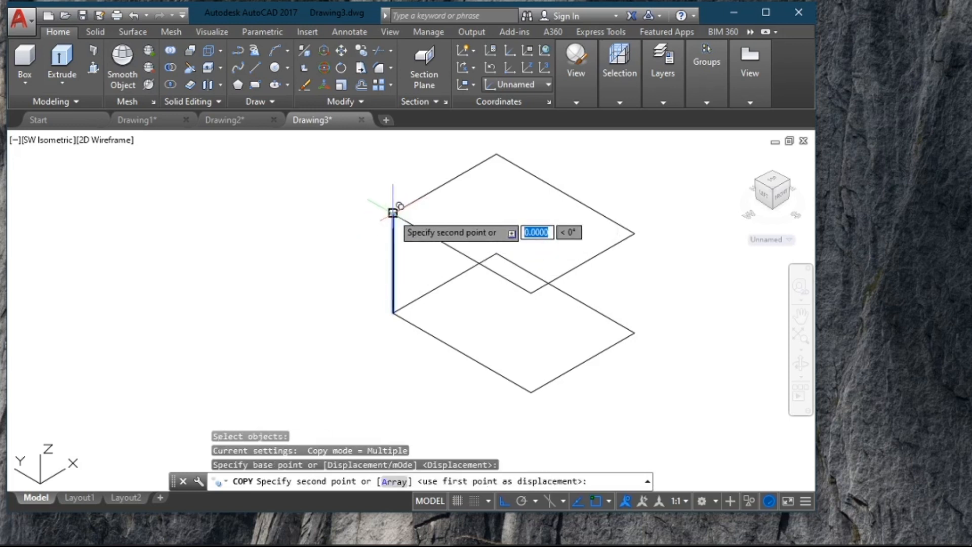
left_click(499, 156)
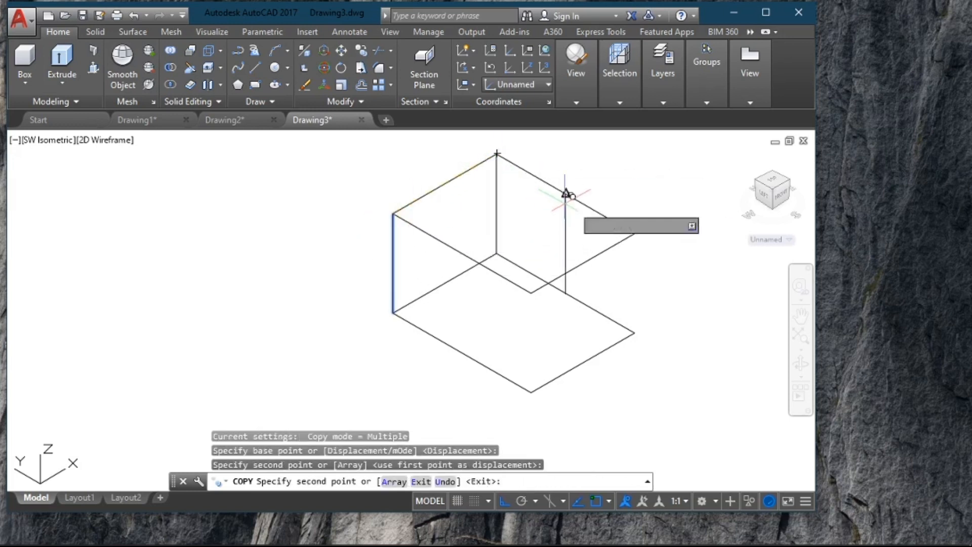
left_click(628, 235)
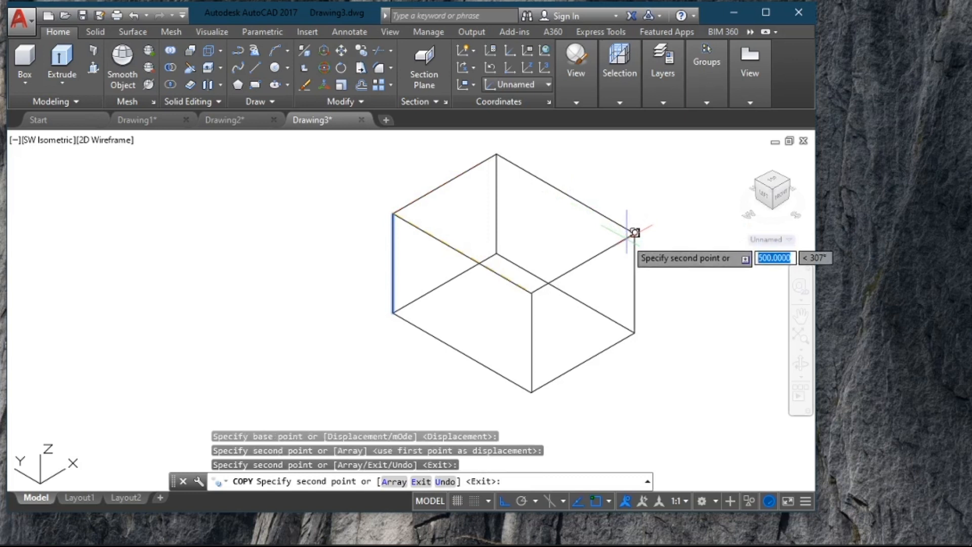
left_click(532, 292)
key("Return")
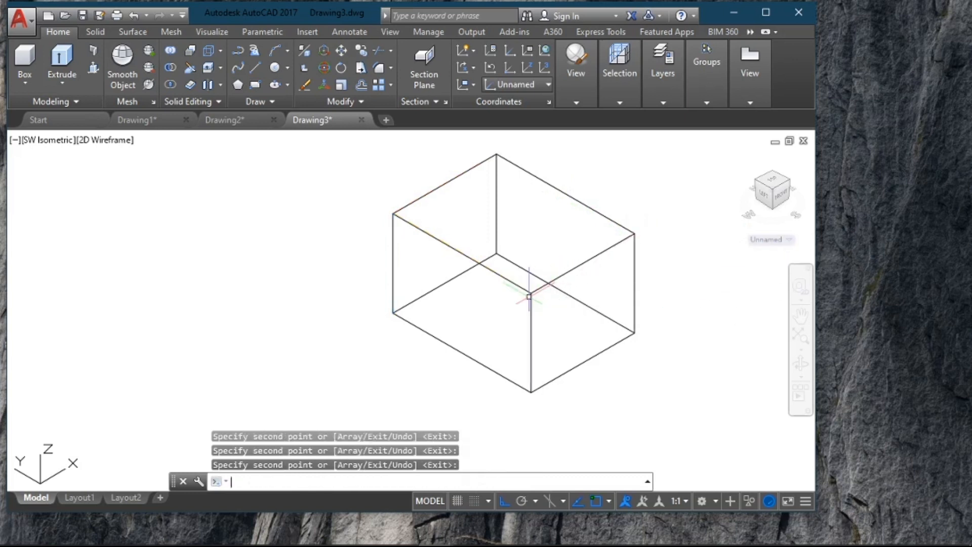
- Switch the viewport's visual style to Realistic
scroll(674, 195, "up", 2)
scroll(671, 203, "down", 2)
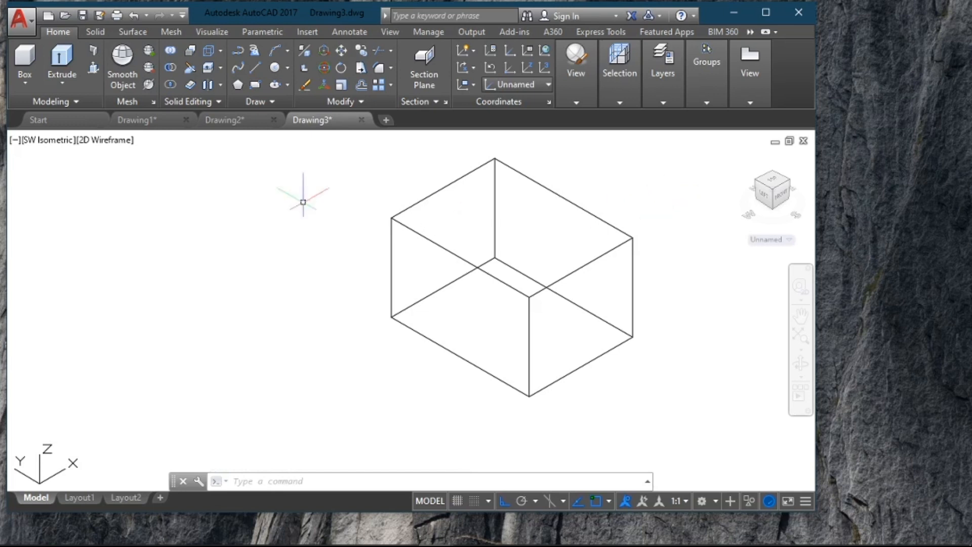
left_click(107, 143)
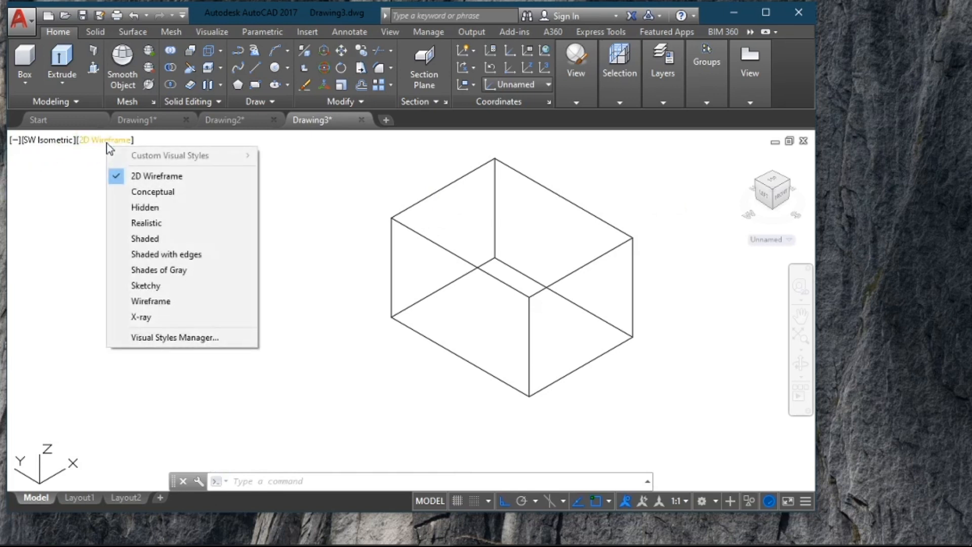
left_click(134, 224)
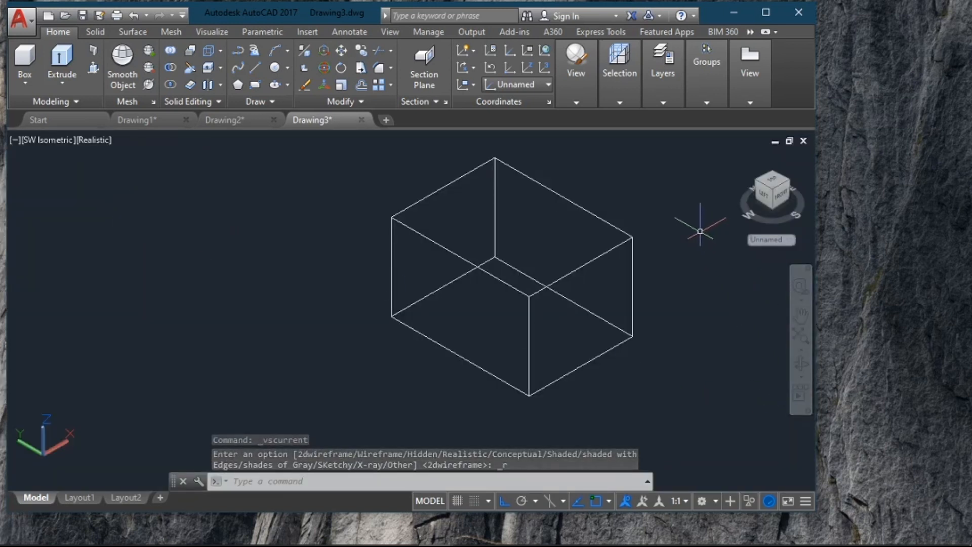
- Create a 3D face covering the base of the box through the four corners of the lower rectangle
left_click(320, 479)
type("face")
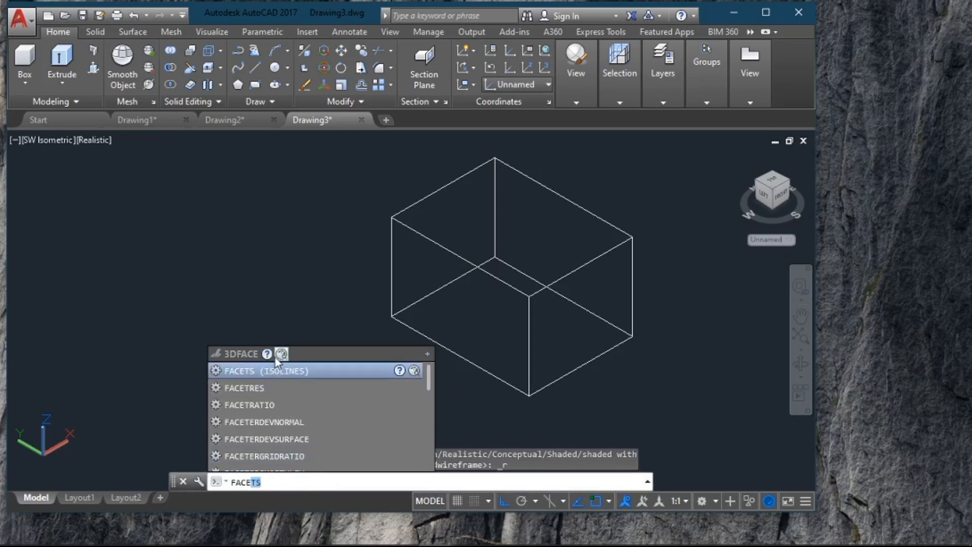
left_click(253, 352)
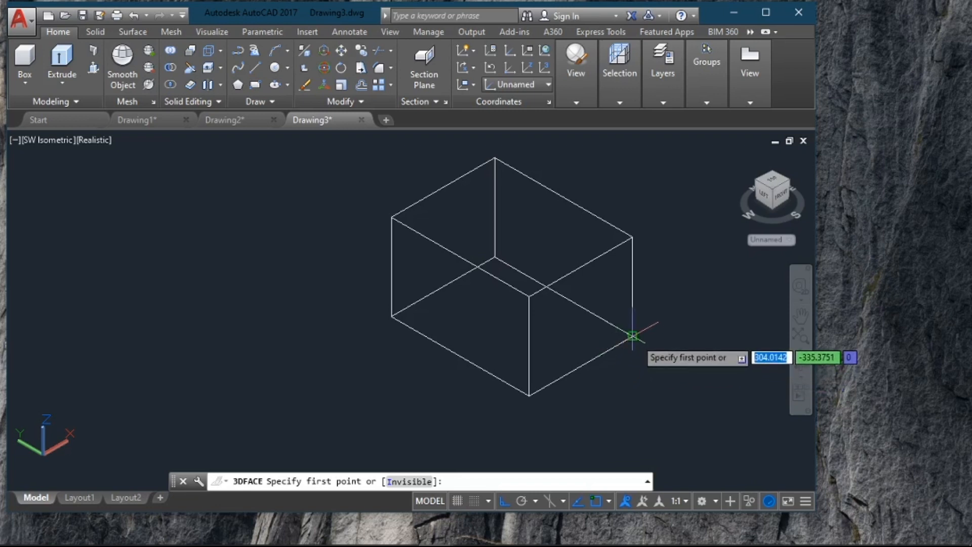
left_click(495, 256)
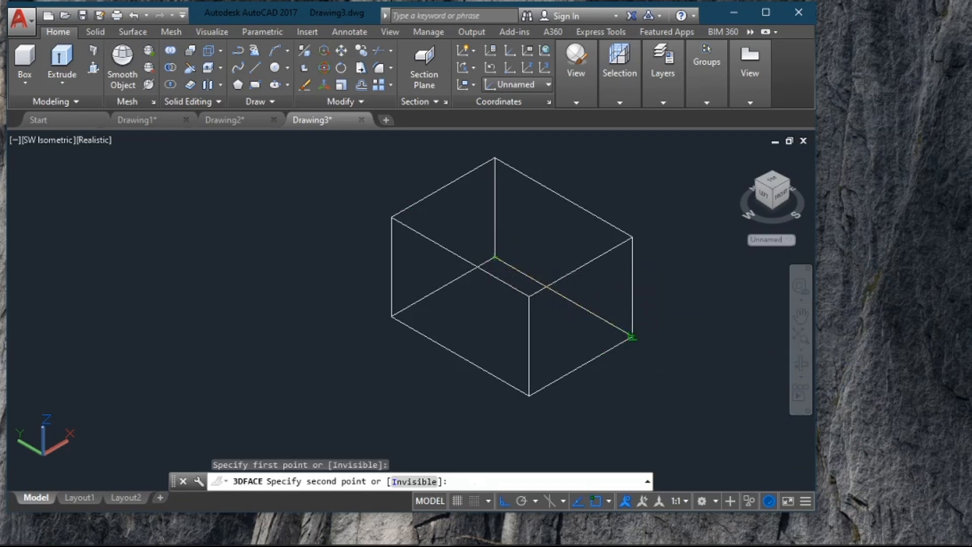
left_click(632, 336)
left_click(529, 395)
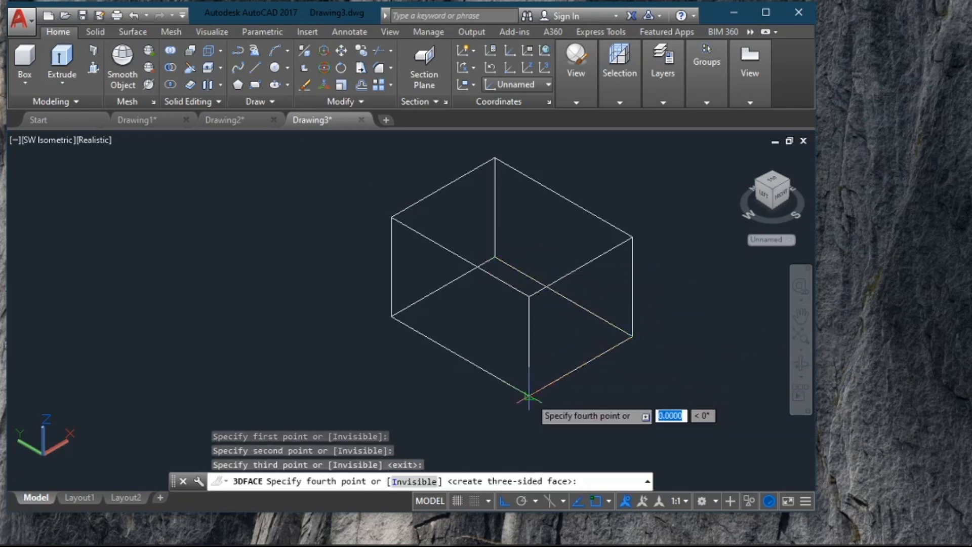
left_click(392, 317)
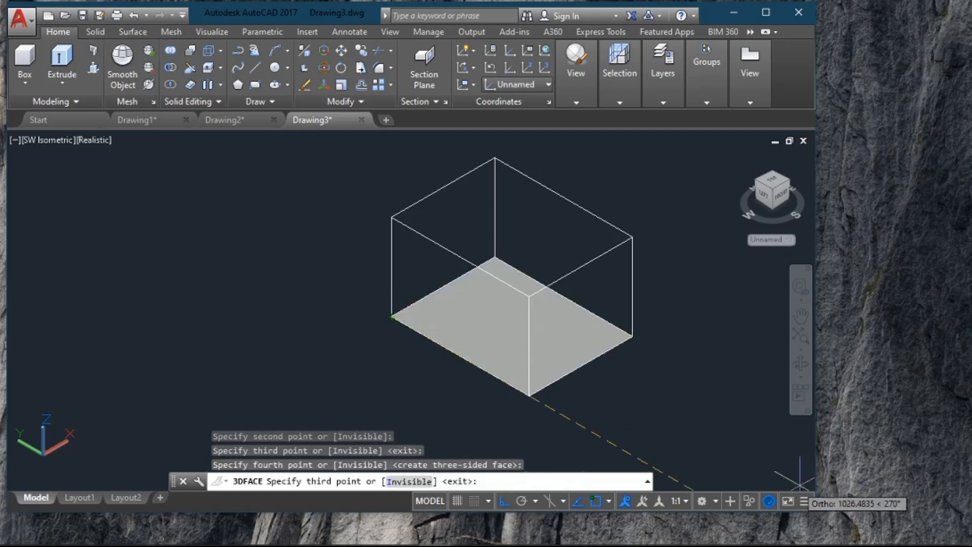
key("Return")
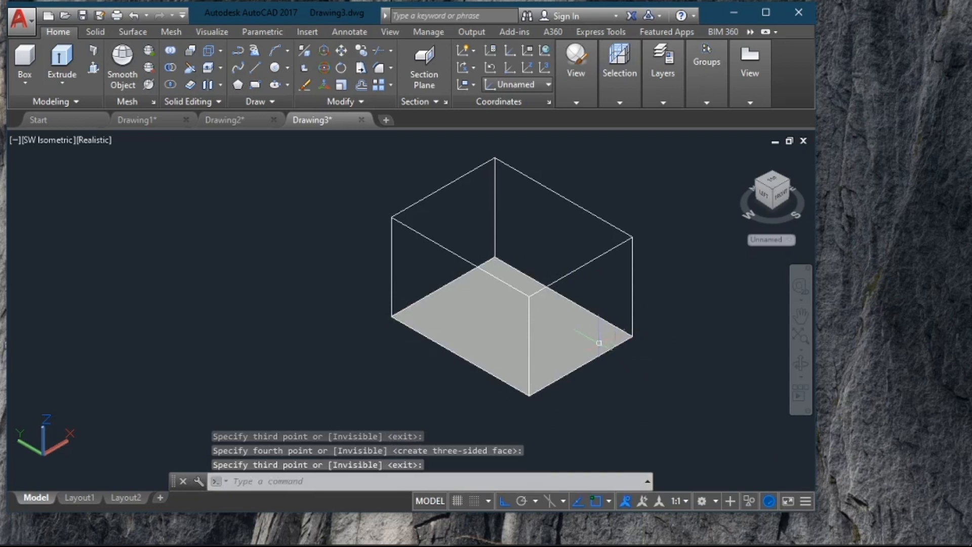
- Set the color of the base 3D face to Blue and close its quick properties
mouse_move(560, 339)
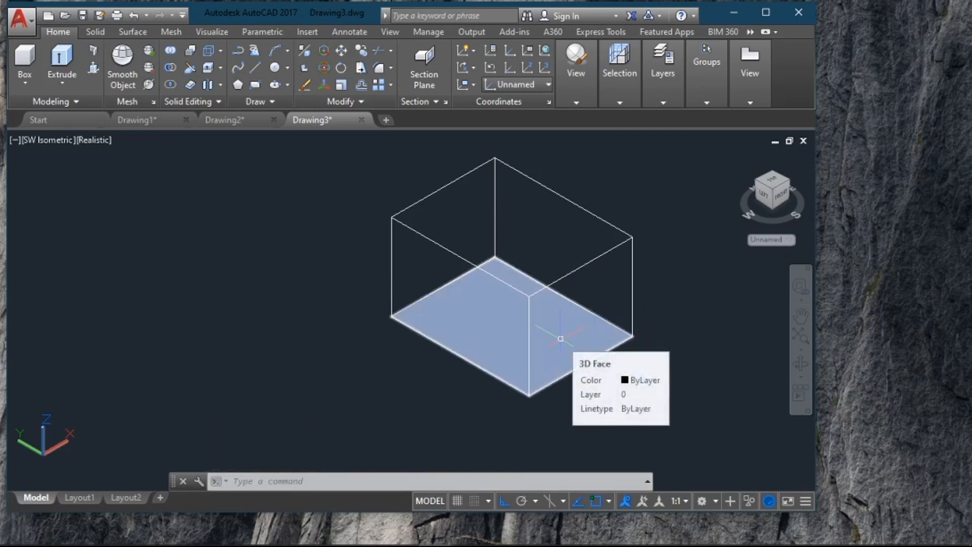
left_click(561, 338)
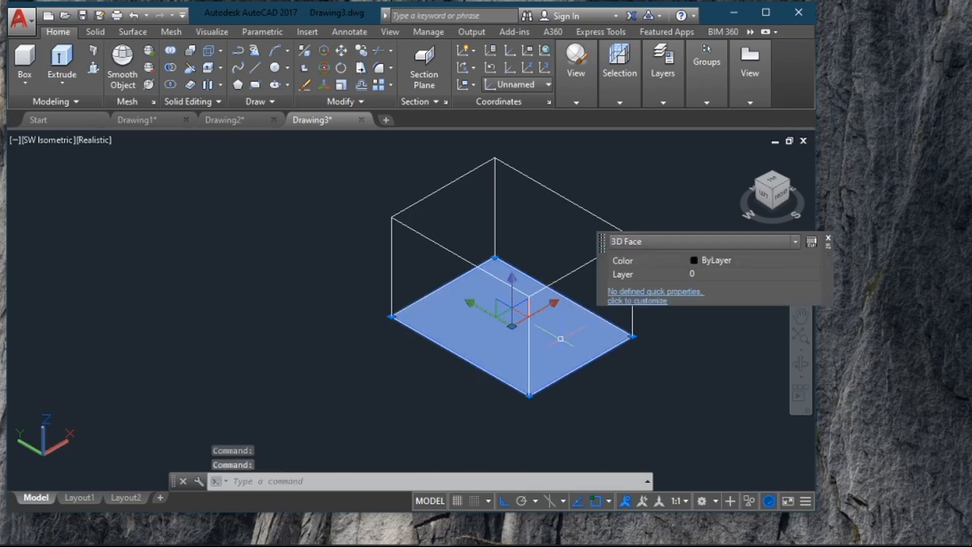
left_click(787, 261)
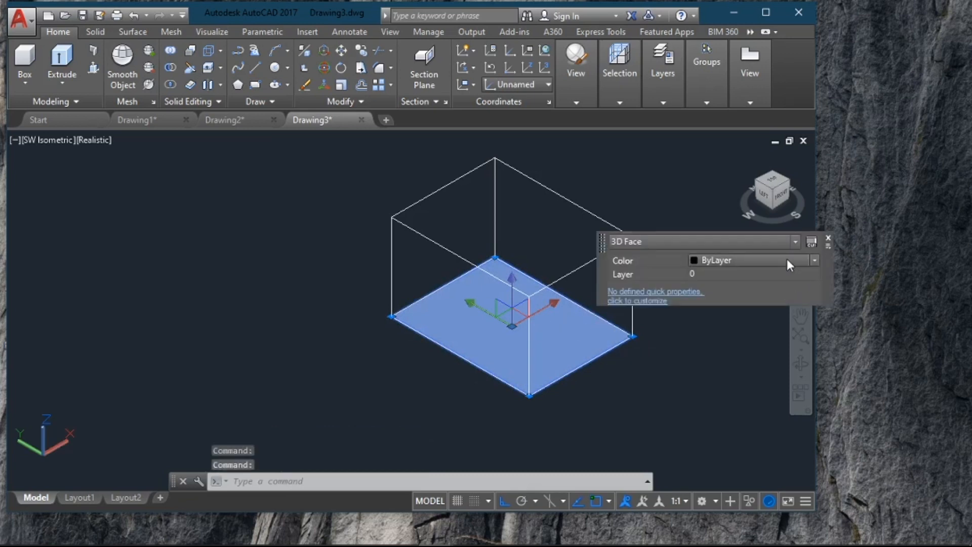
left_click(814, 260)
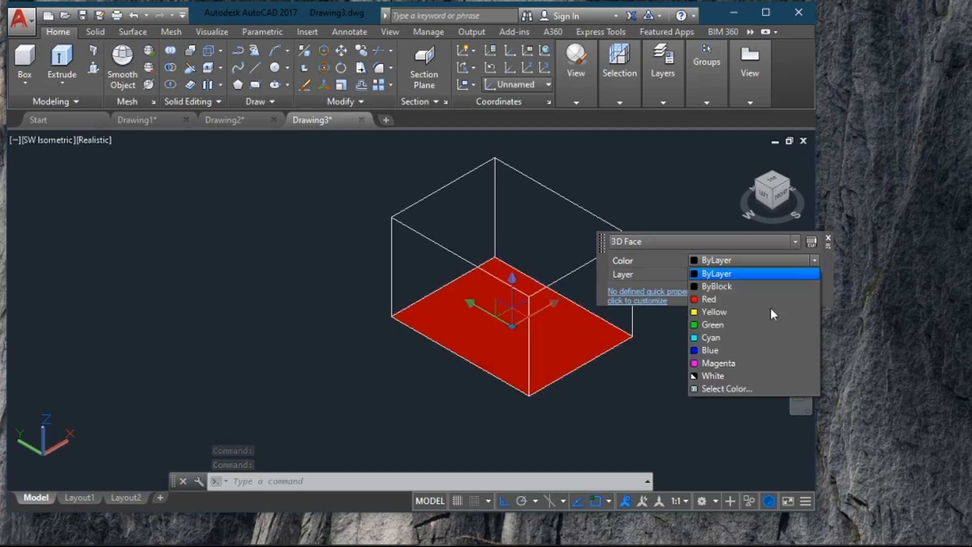
left_click(732, 351)
key("Escape")
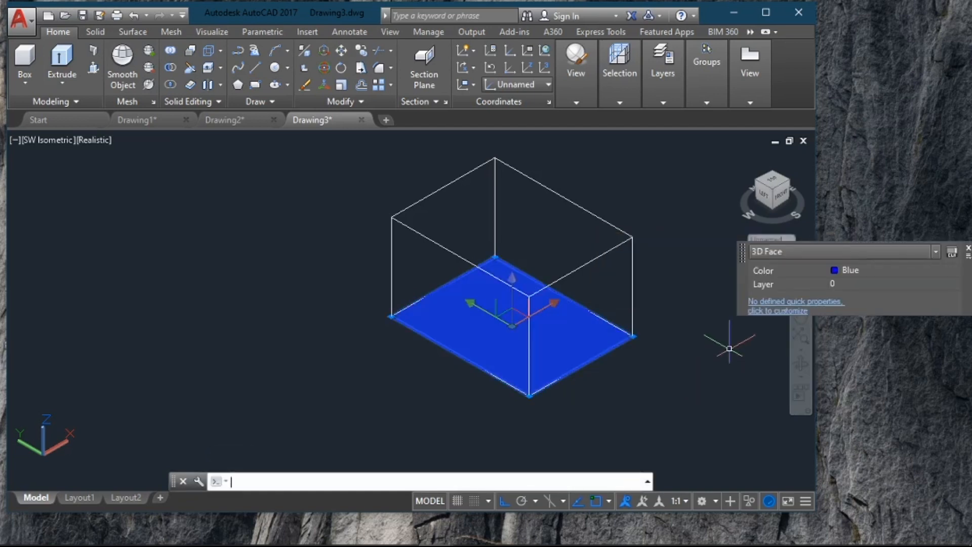
left_click(968, 249)
- Create a 3D face on the box's rear right side through its two lower and two upper corners
left_click(388, 480)
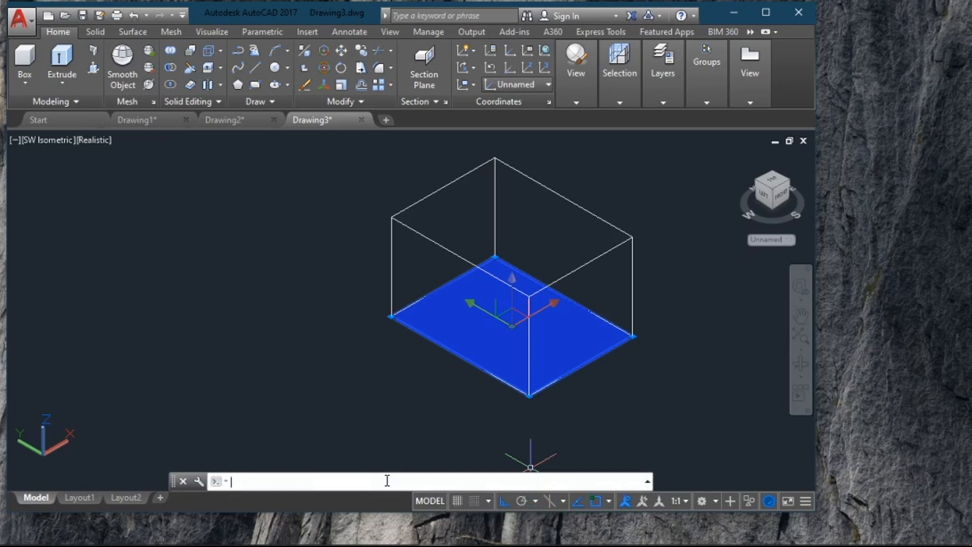
type("FACE")
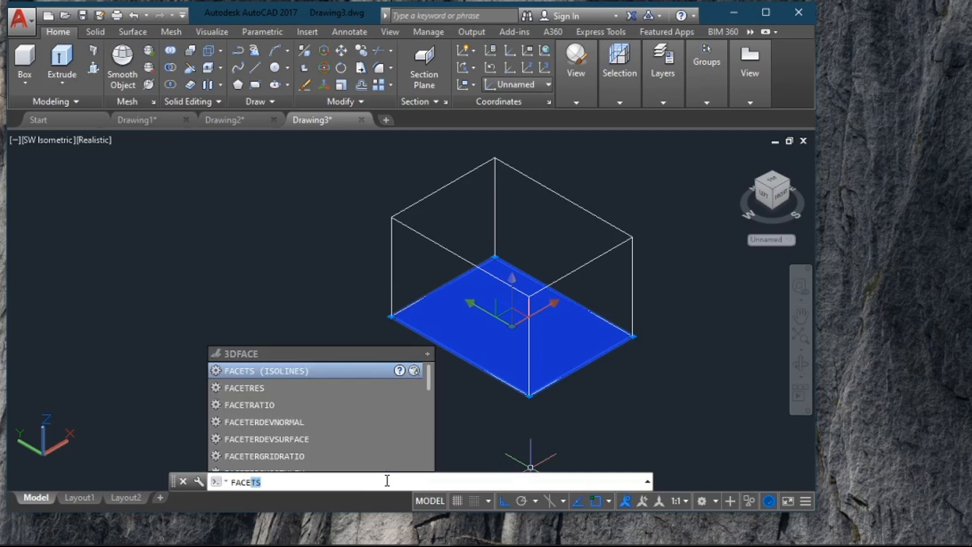
key("Down")
key("Down")
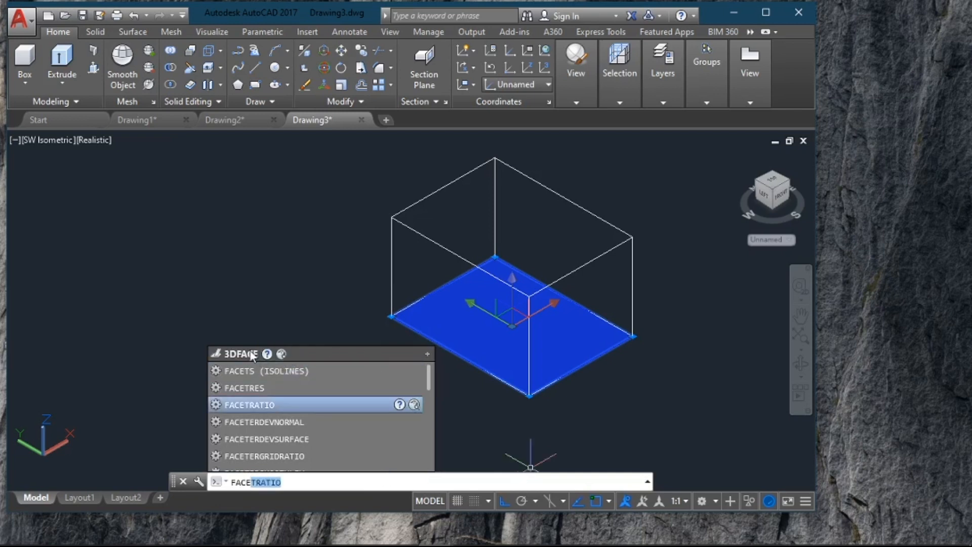
left_click(254, 354)
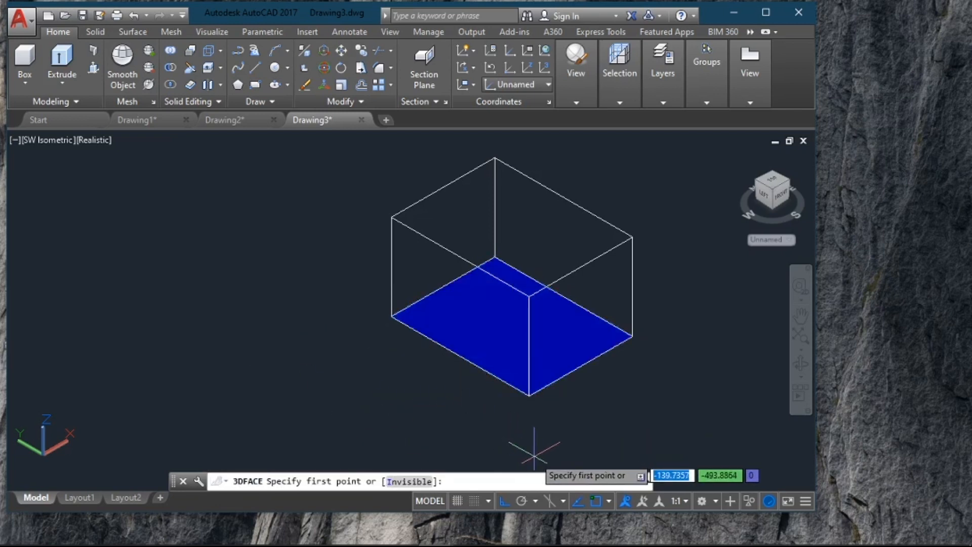
left_click(495, 256)
left_click(632, 337)
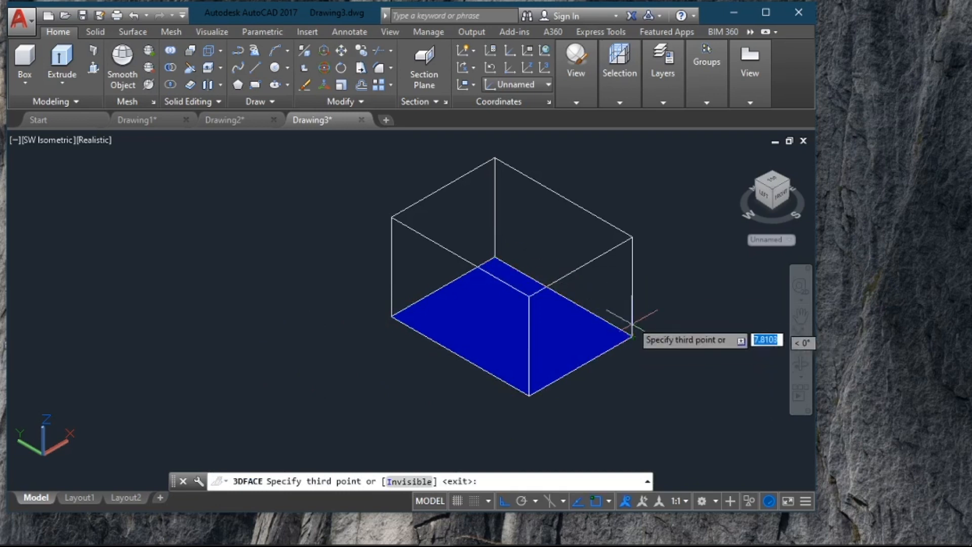
left_click(632, 237)
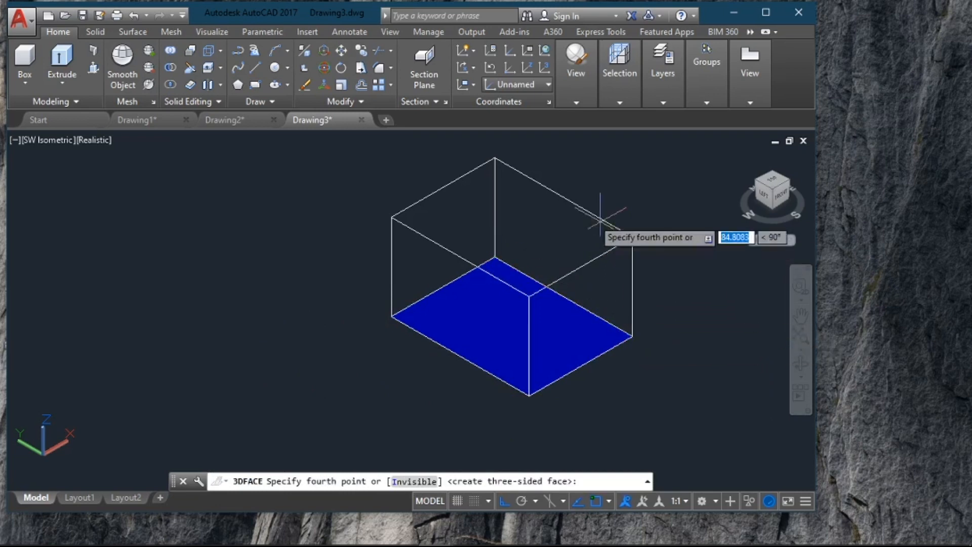
left_click(498, 161)
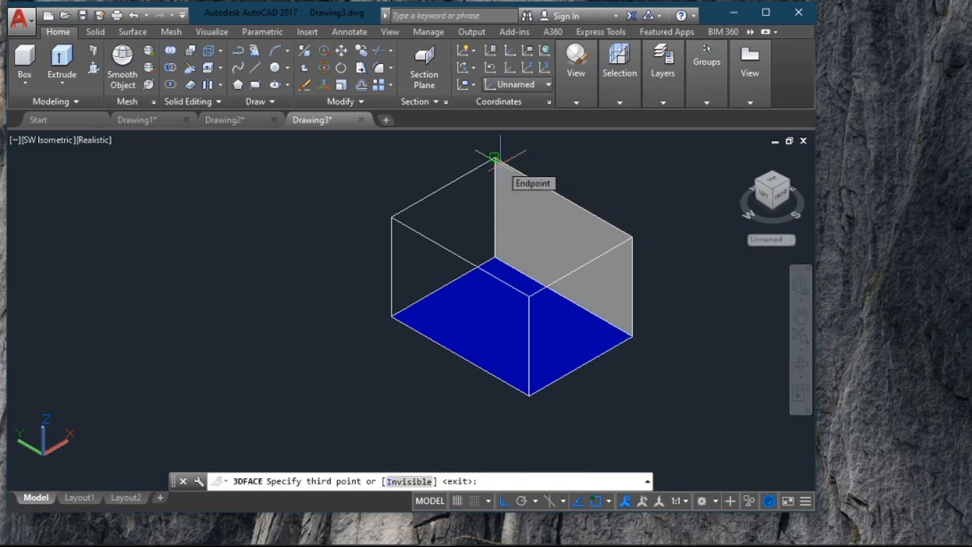
key("Return")
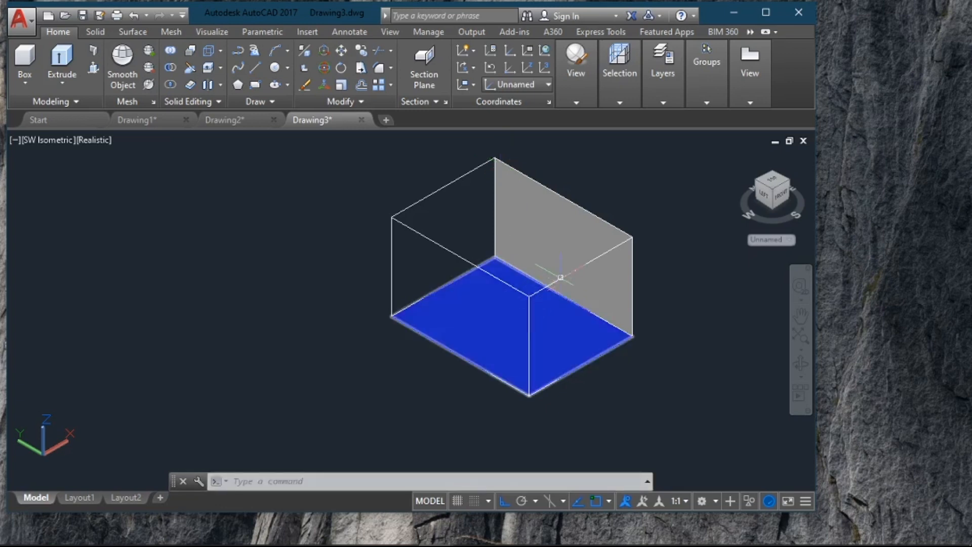
- Set the color of the rear right 3D face to Red and close its quick properties
left_click(549, 236)
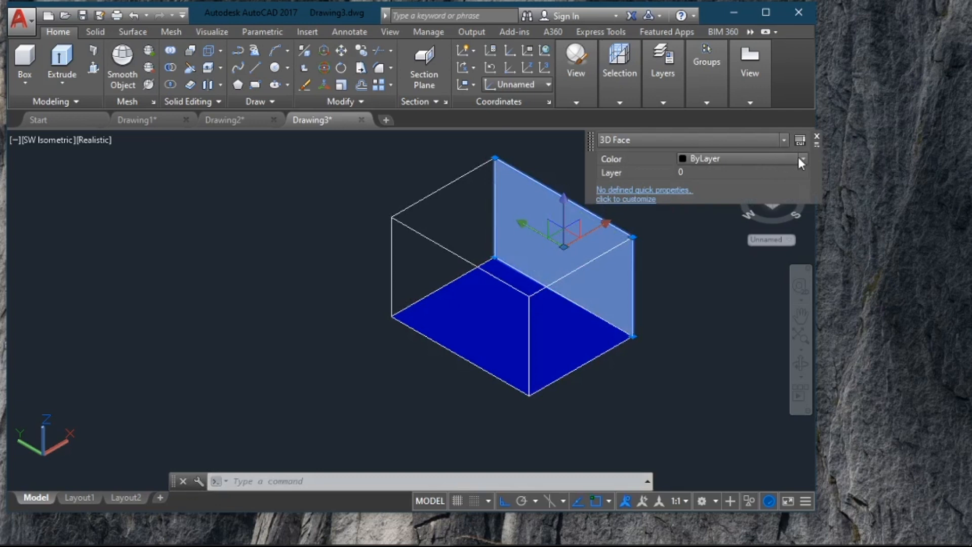
left_click(803, 158)
left_click(758, 195)
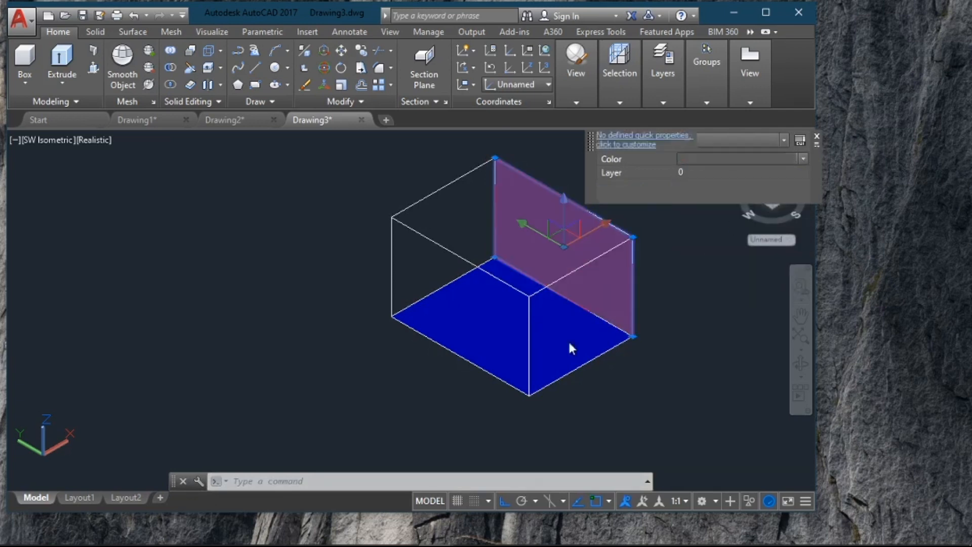
left_click(339, 483)
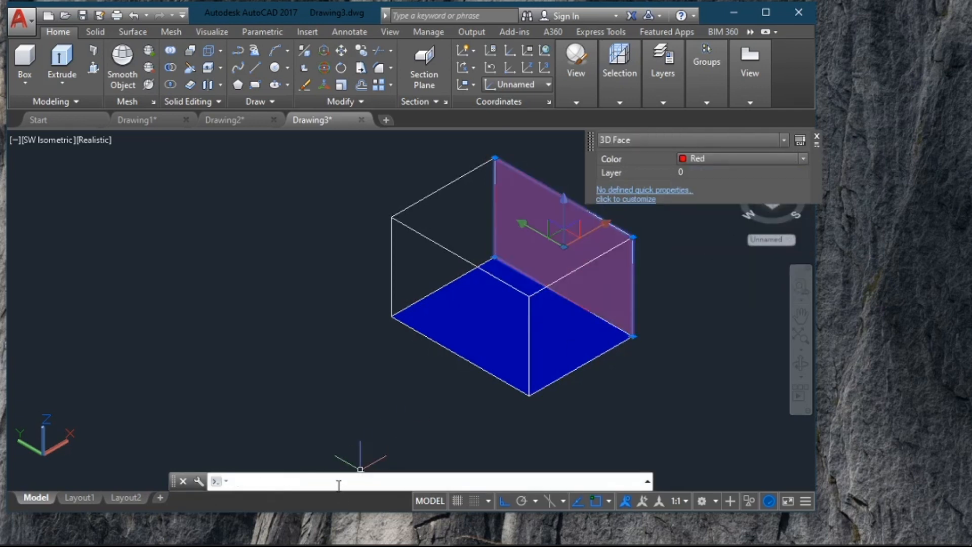
left_click(816, 136)
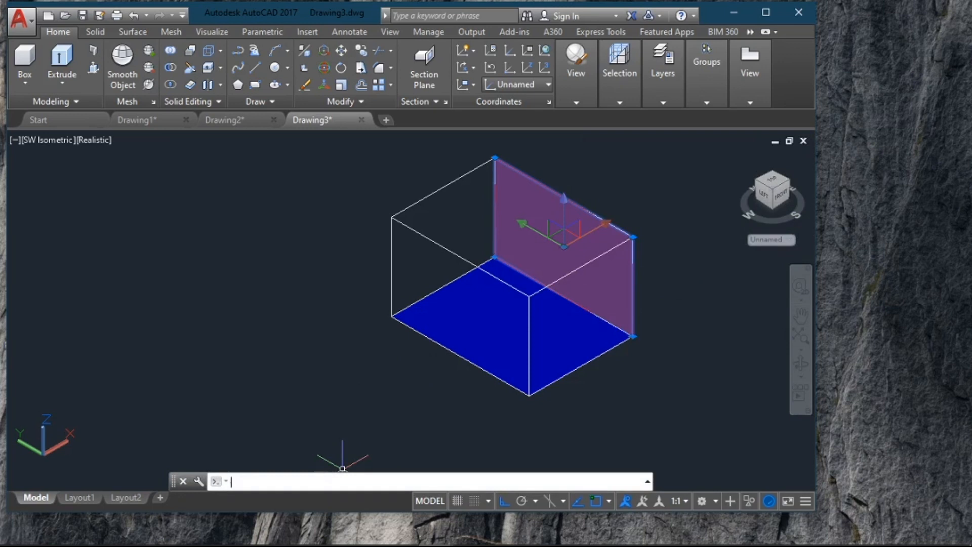
type("face")
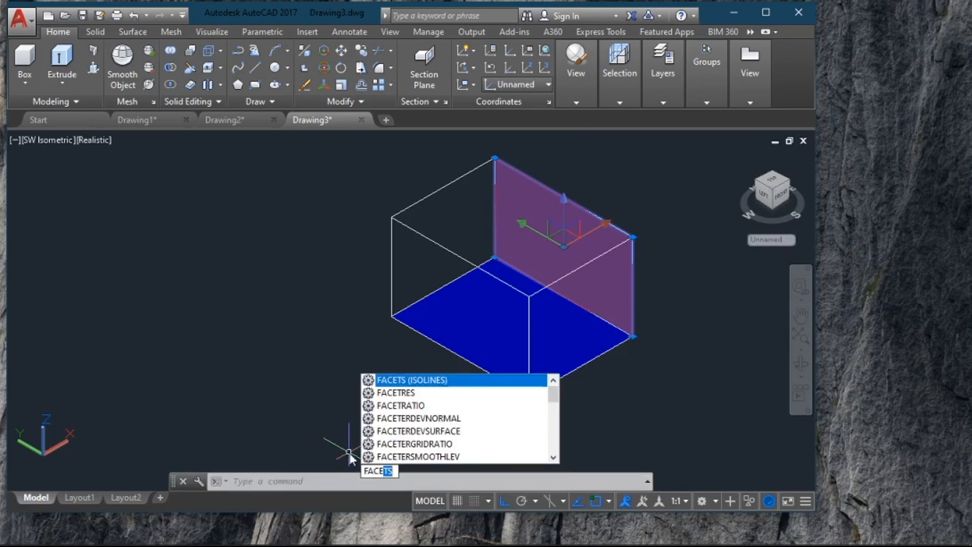
key("BackSpace")
key("Return")
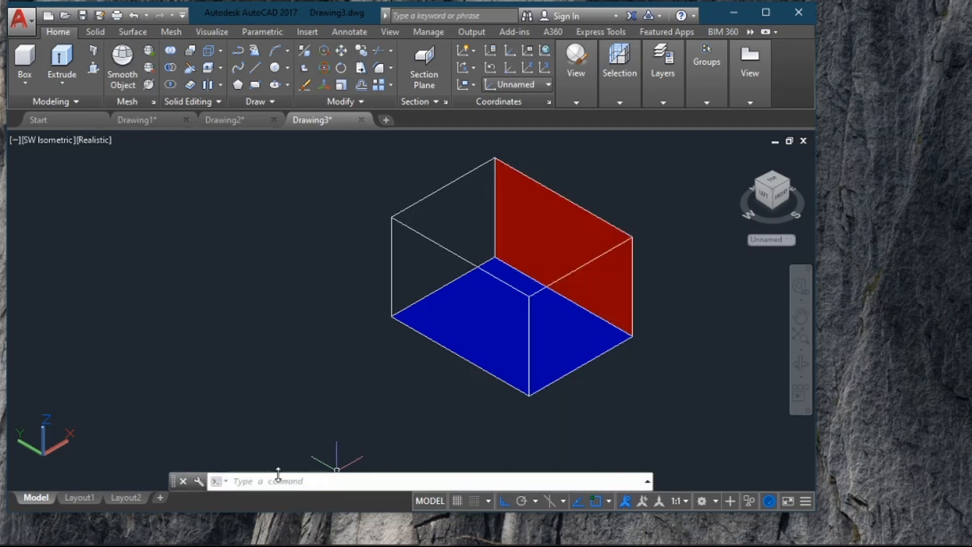
- Create a 3D face on the box's rear left side through its two lower and two upper corners
type("FACE")
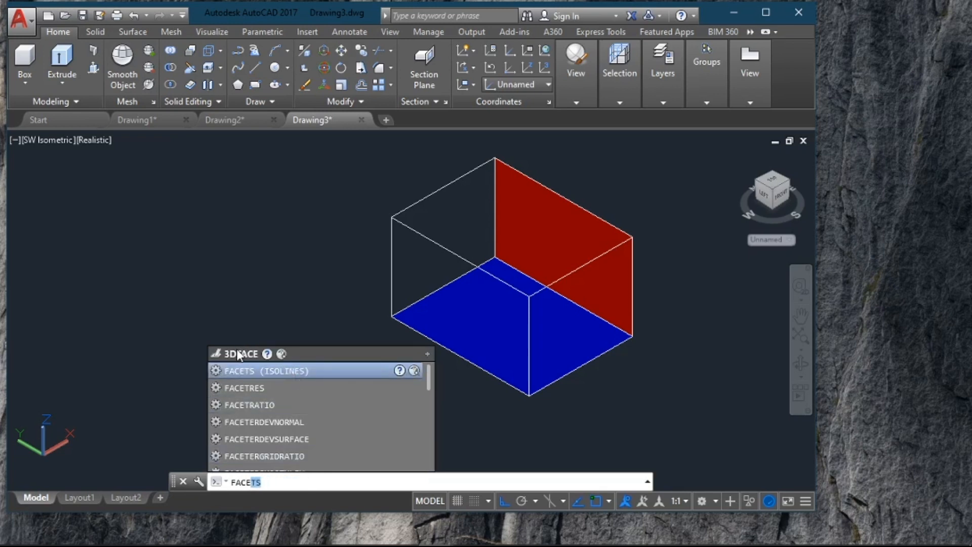
left_click(238, 353)
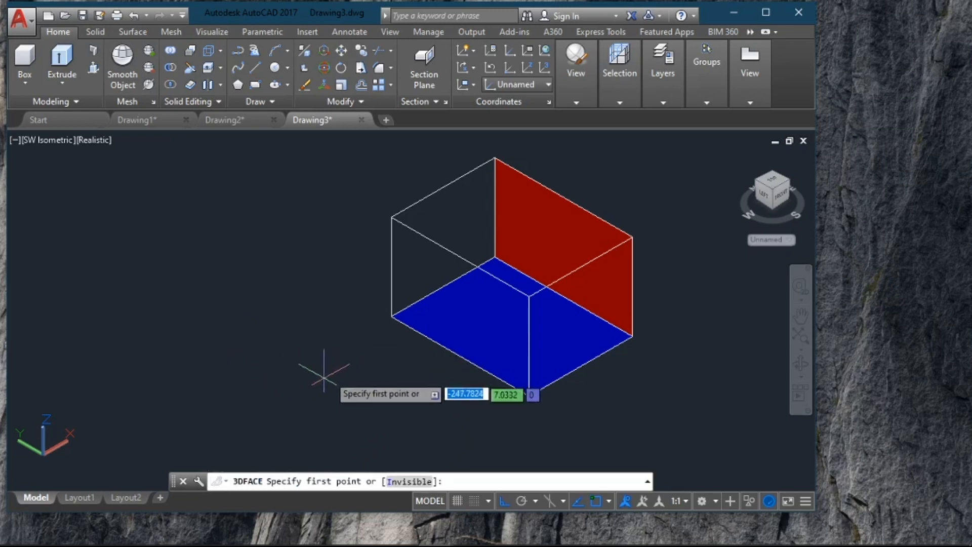
left_click(391, 316)
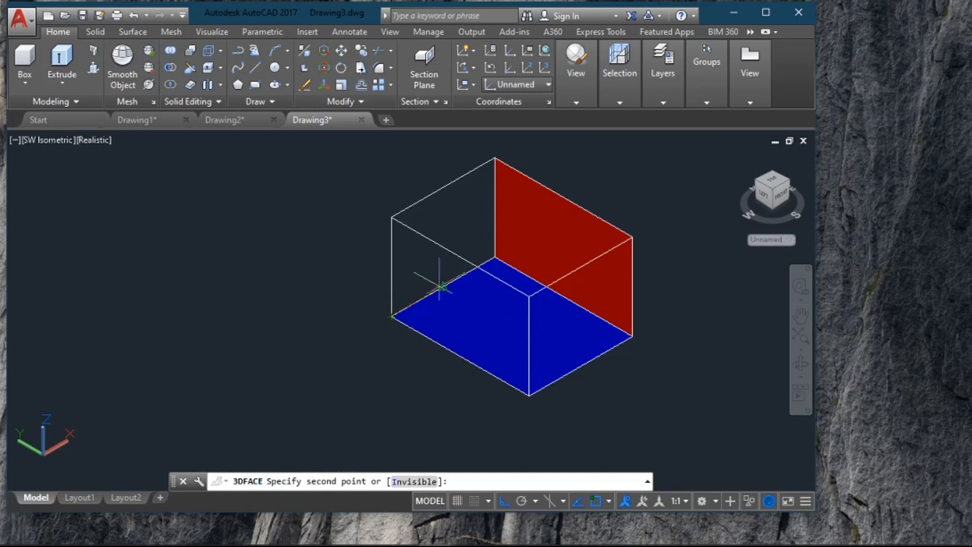
left_click(495, 258)
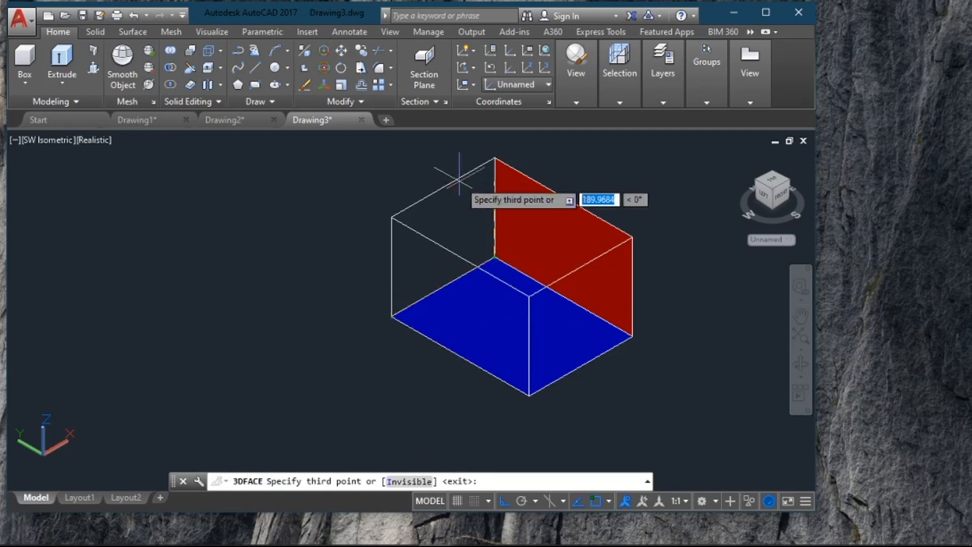
left_click(496, 158)
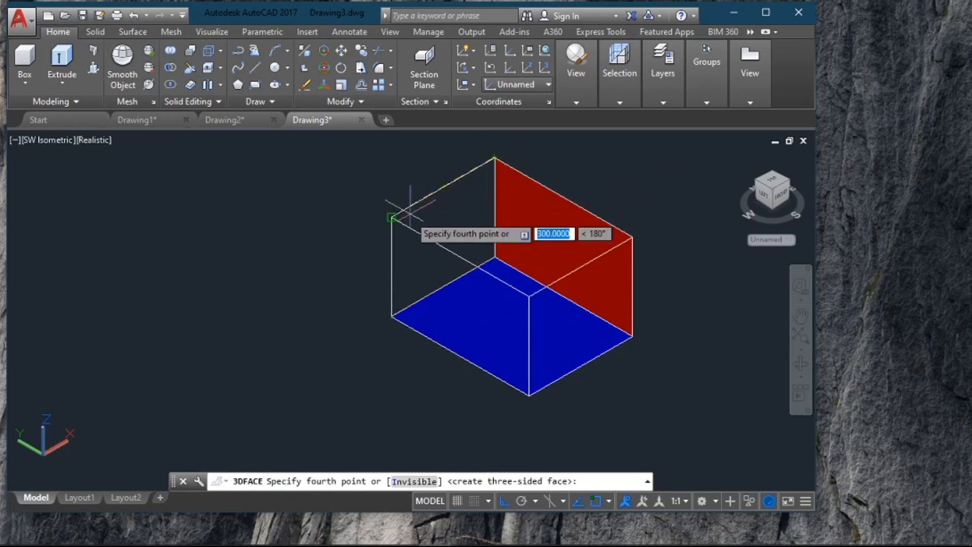
left_click(392, 217)
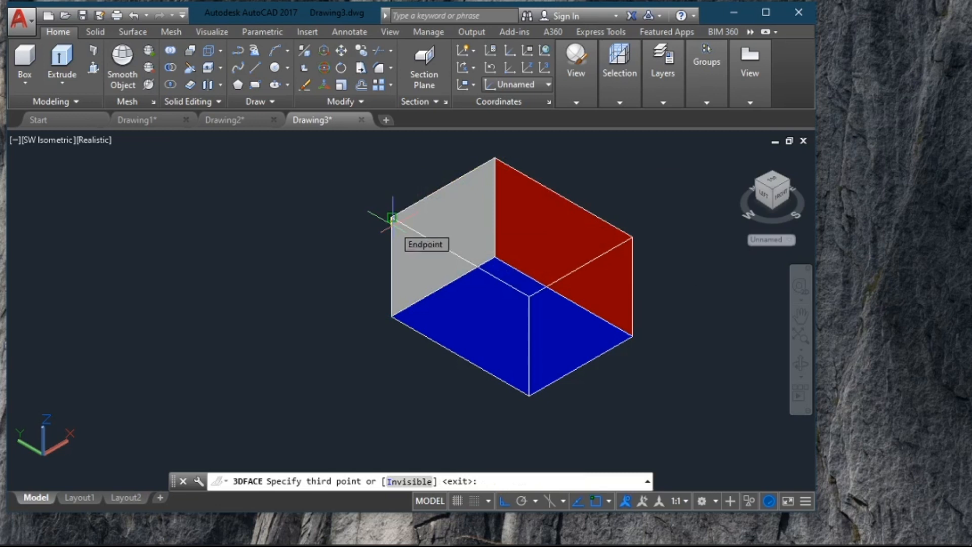
key("Return")
- Set the color of the rear left 3D face to Cyan
left_click(458, 222)
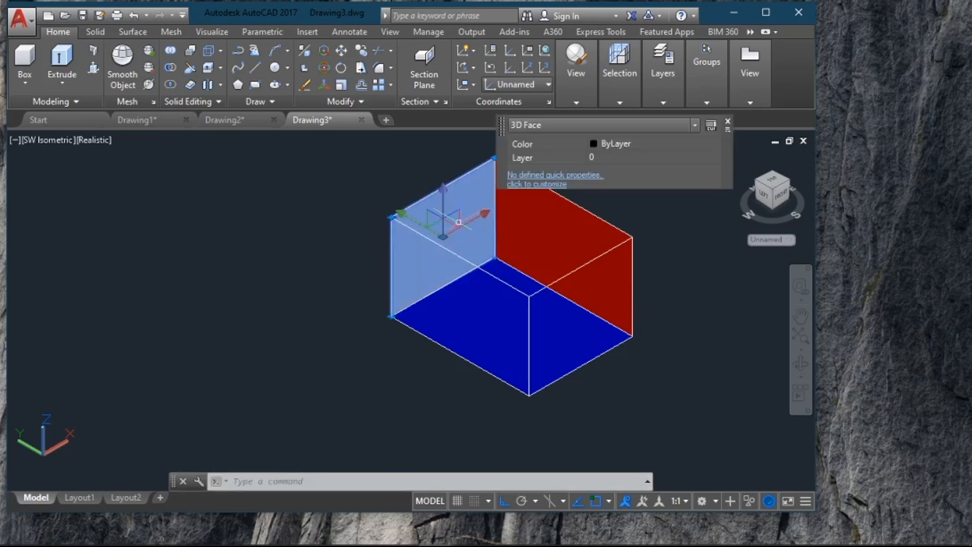
left_click(628, 143)
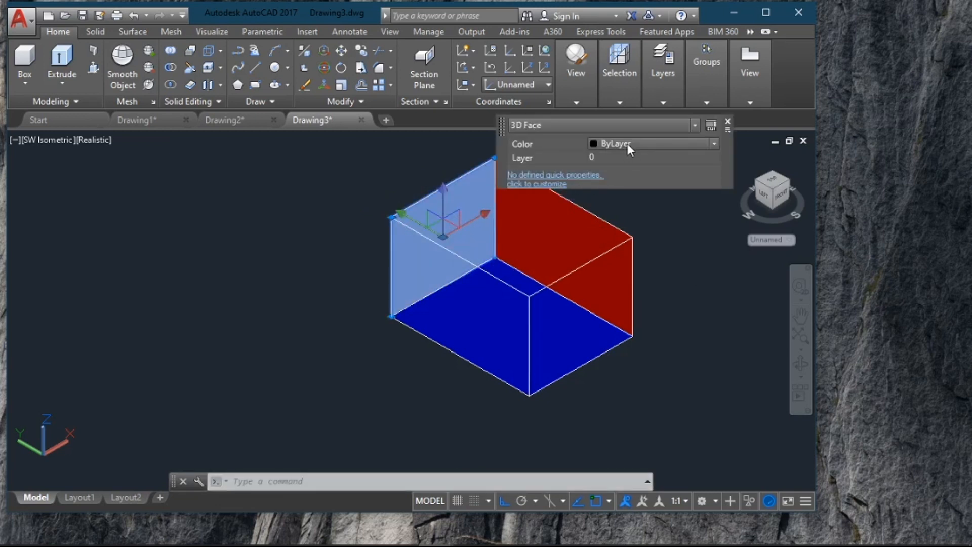
left_click(627, 143)
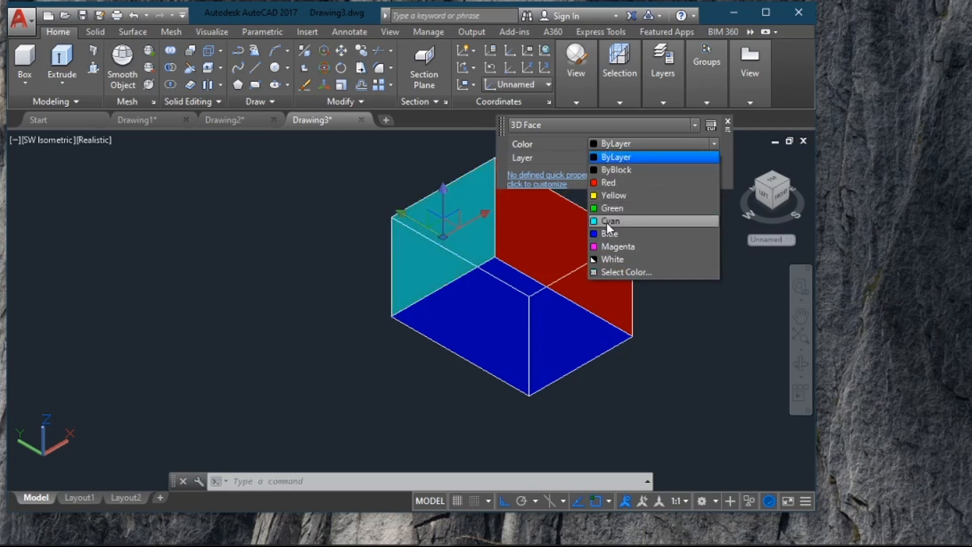
left_click(607, 222)
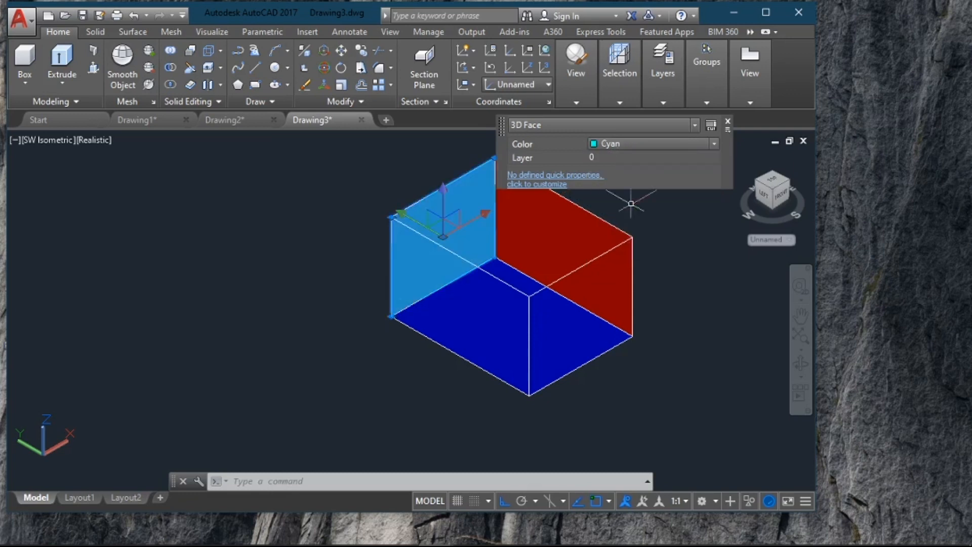
- Create a 3D face on the box's front right side through its two lower and two upper corners
left_click(728, 122)
left_click(322, 482)
type("FACETERGRIDRATIO")
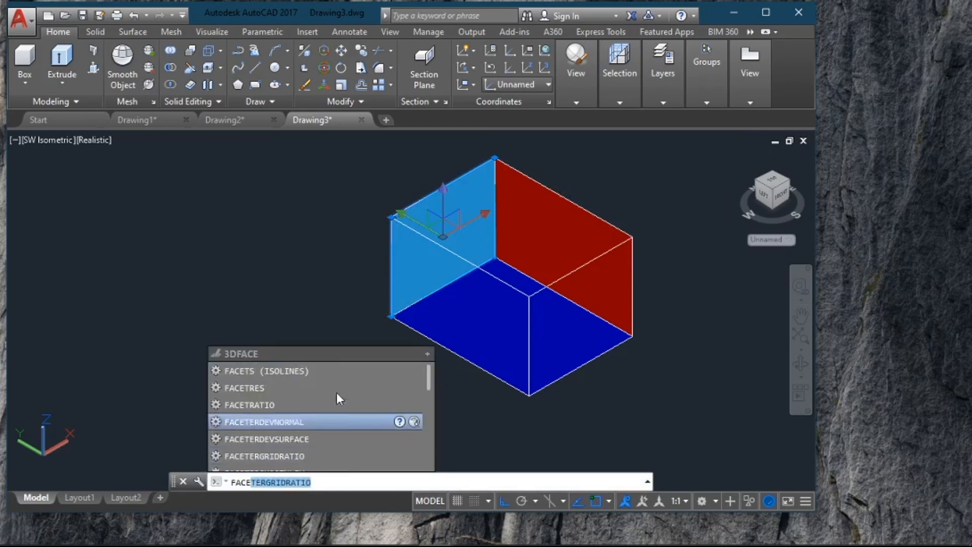
mouse_move(254, 357)
left_click(255, 357)
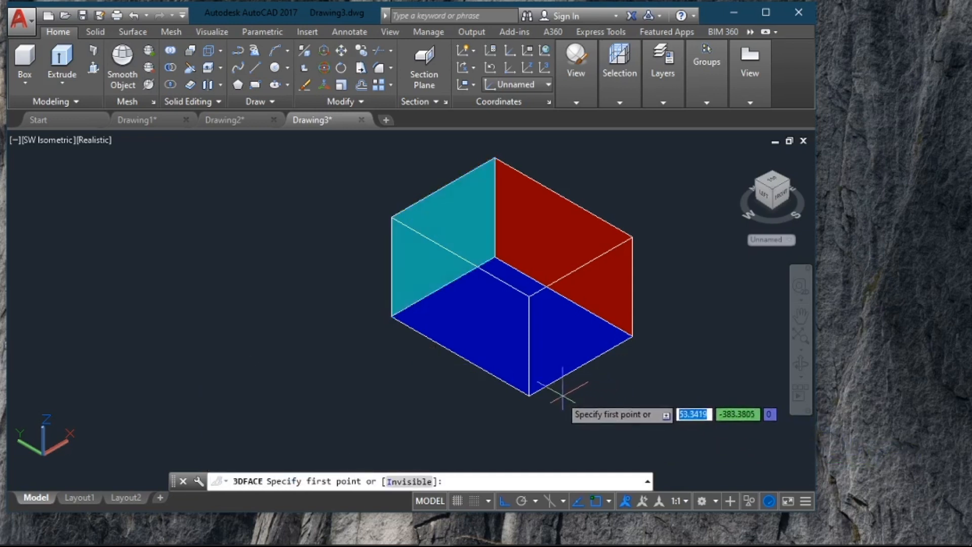
left_click(529, 395)
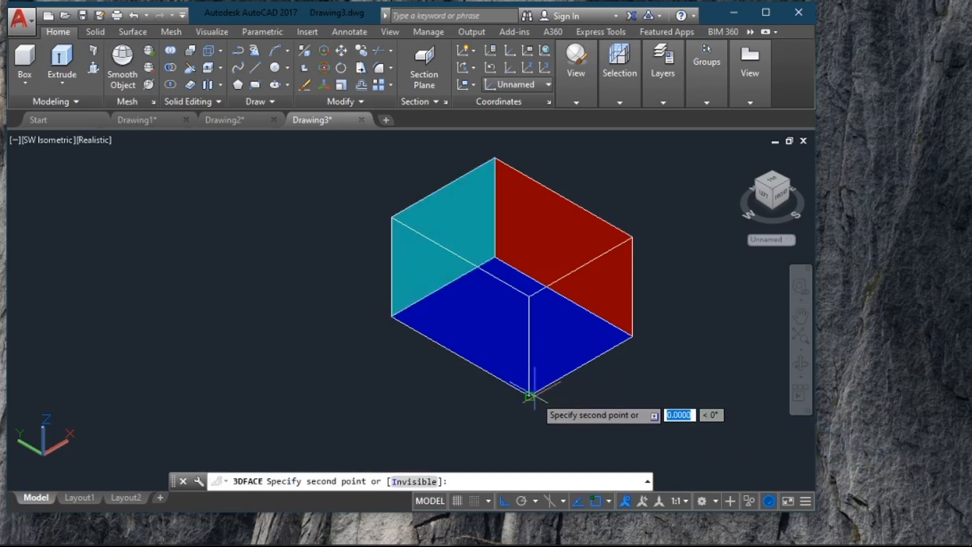
left_click(632, 335)
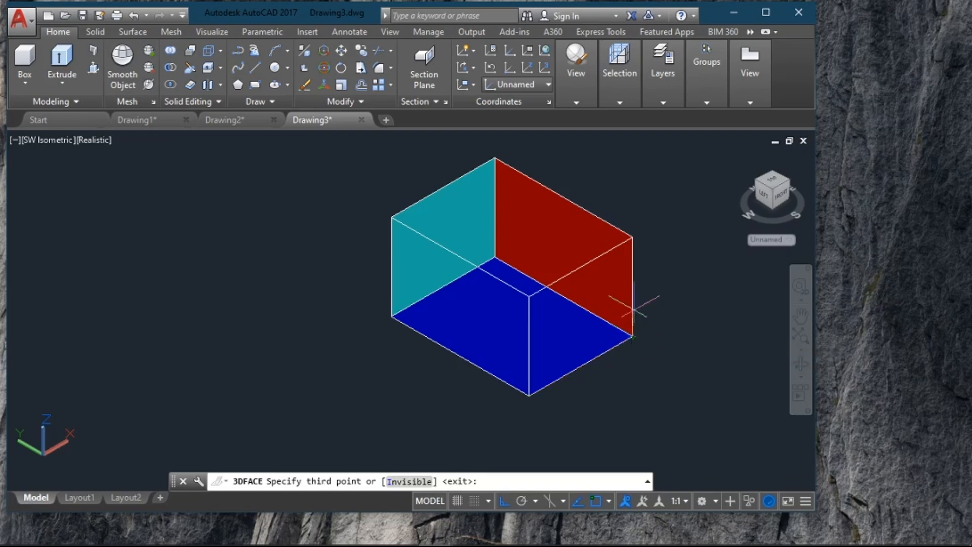
left_click(633, 237)
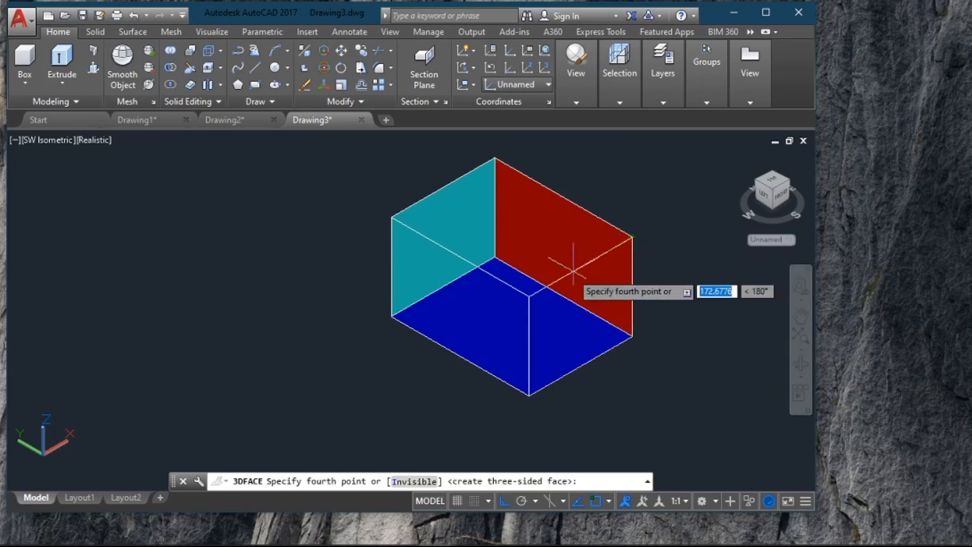
left_click(529, 296)
key("Return")
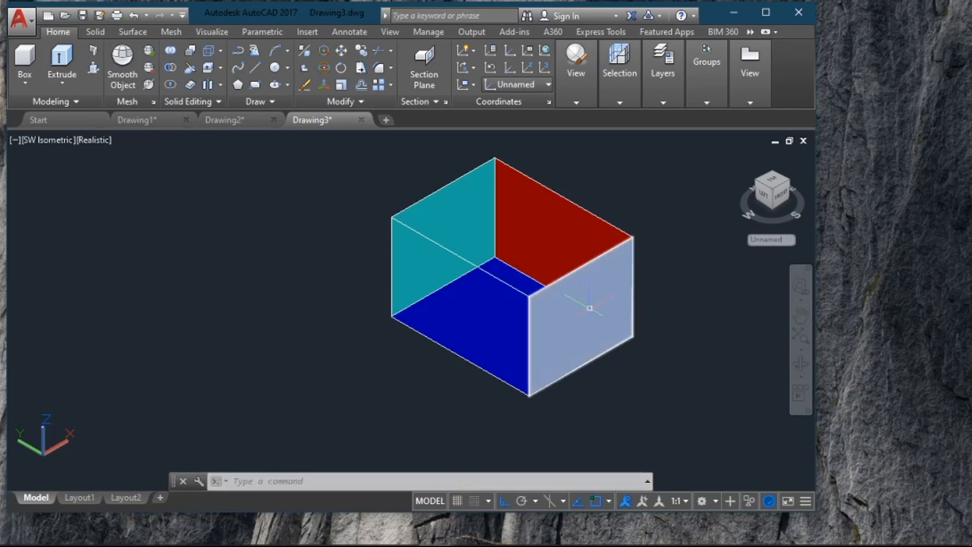
- Set the color of the front right 3D face to Yellow and close its quick properties
left_click(588, 307)
left_click(807, 234)
left_click(807, 234)
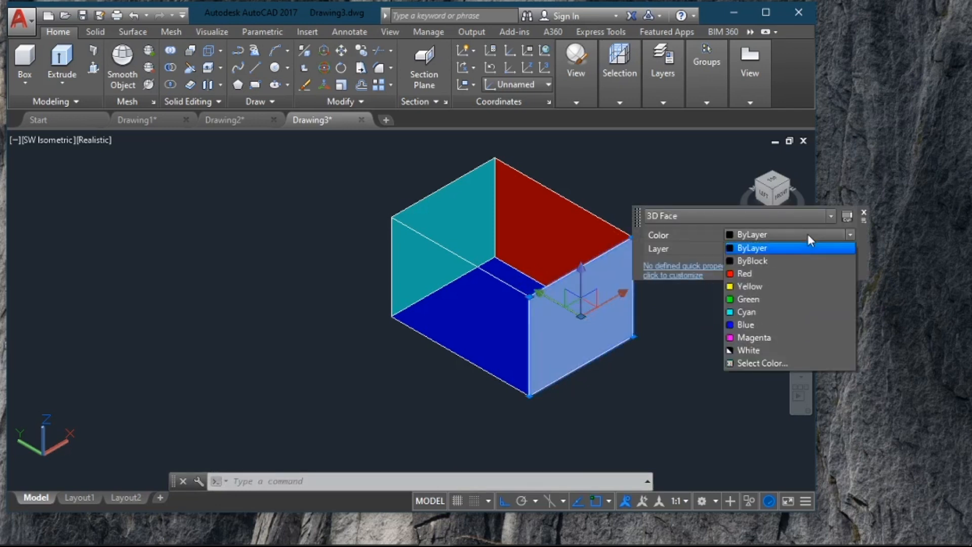
left_click(759, 287)
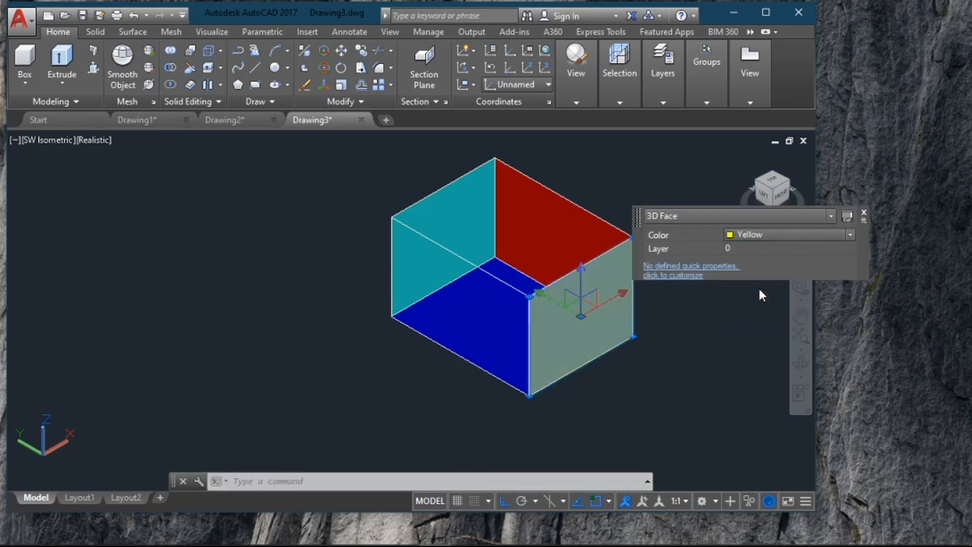
left_click(864, 212)
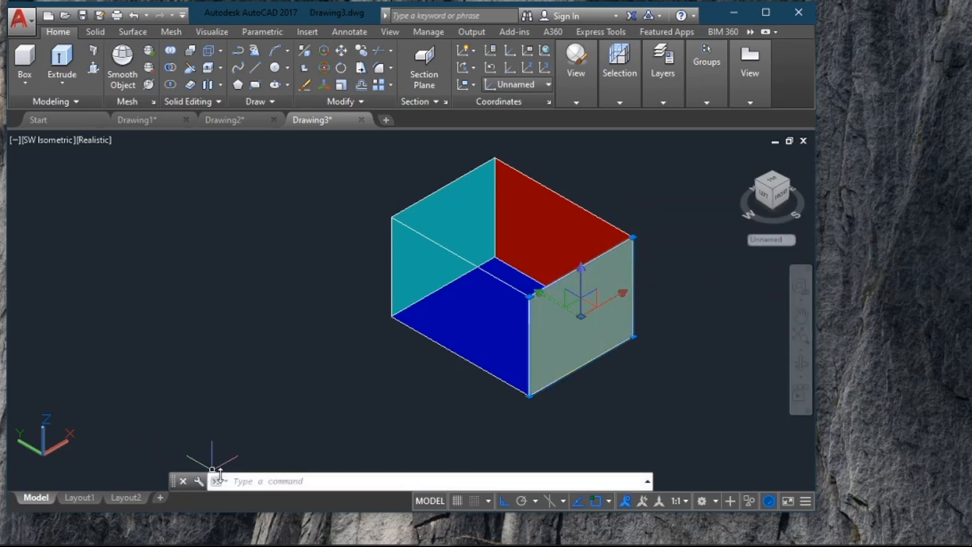
left_click(246, 482)
type("fa")
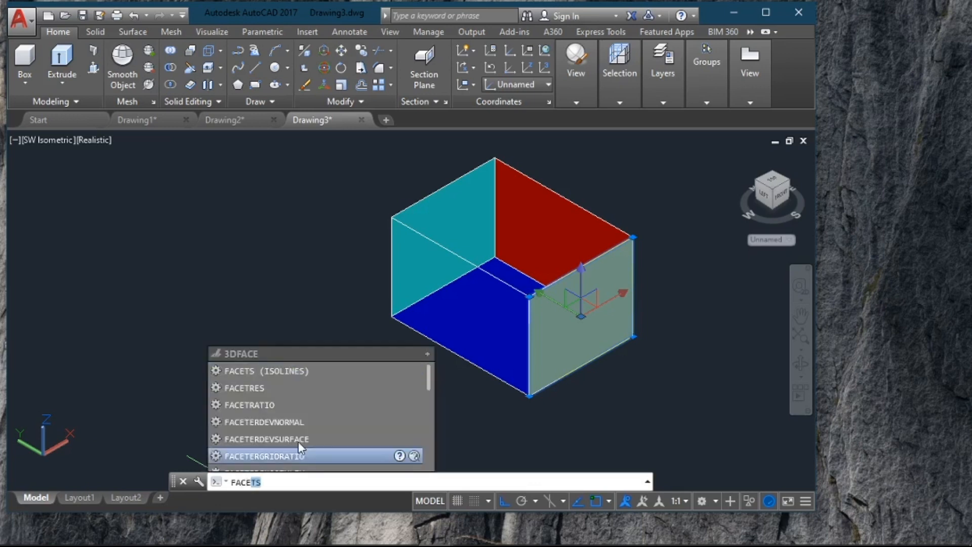
key("Escape")
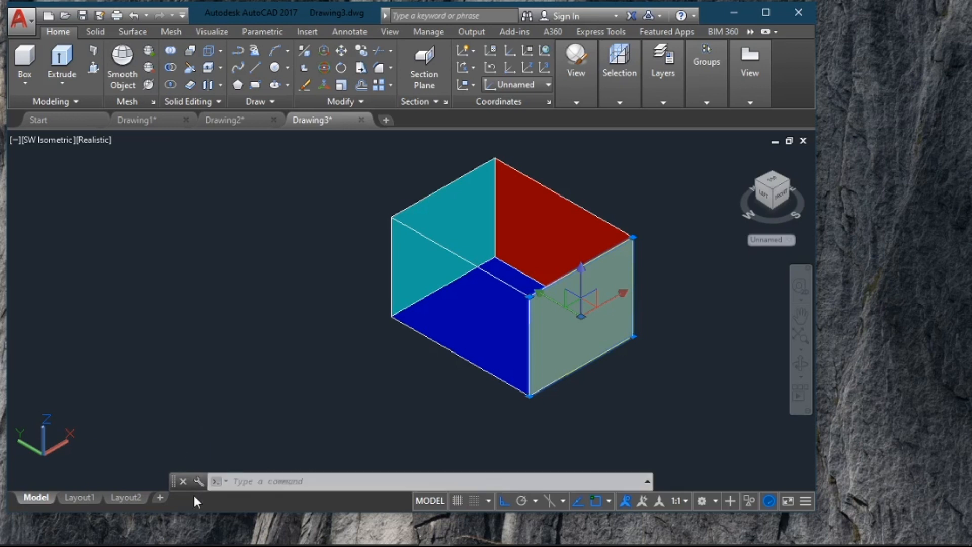
- Create a 3D face on the box's front left side through its two lower and two upper corners
left_click(238, 482)
type("face")
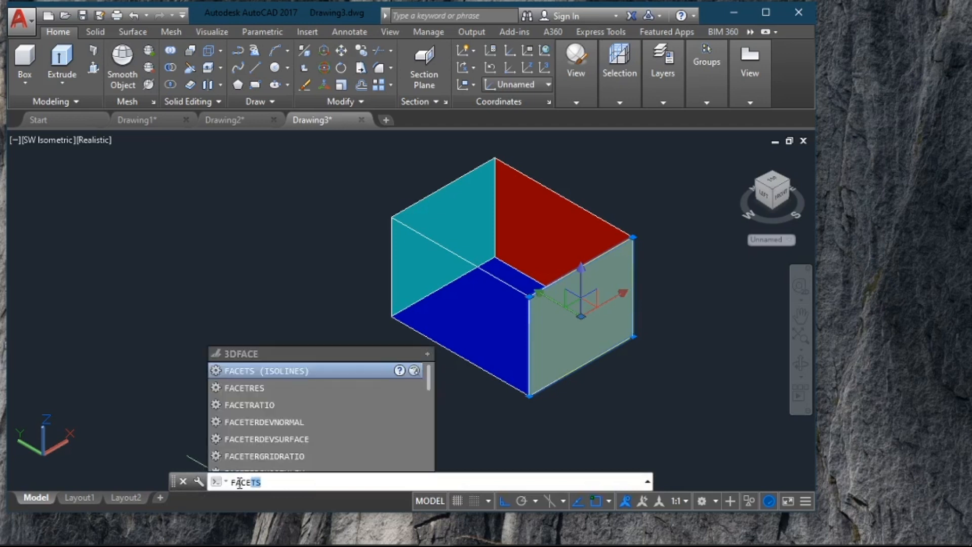
left_click(244, 354)
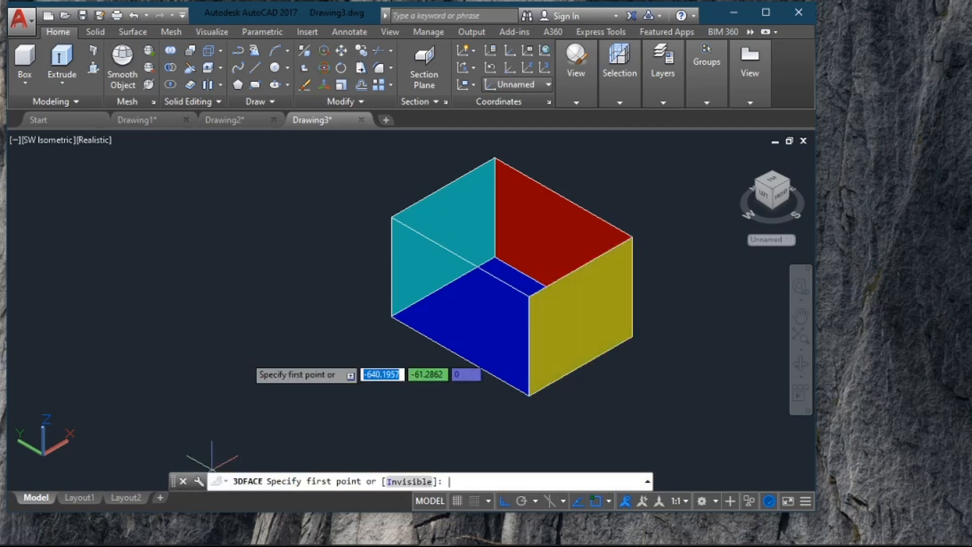
left_click(392, 317)
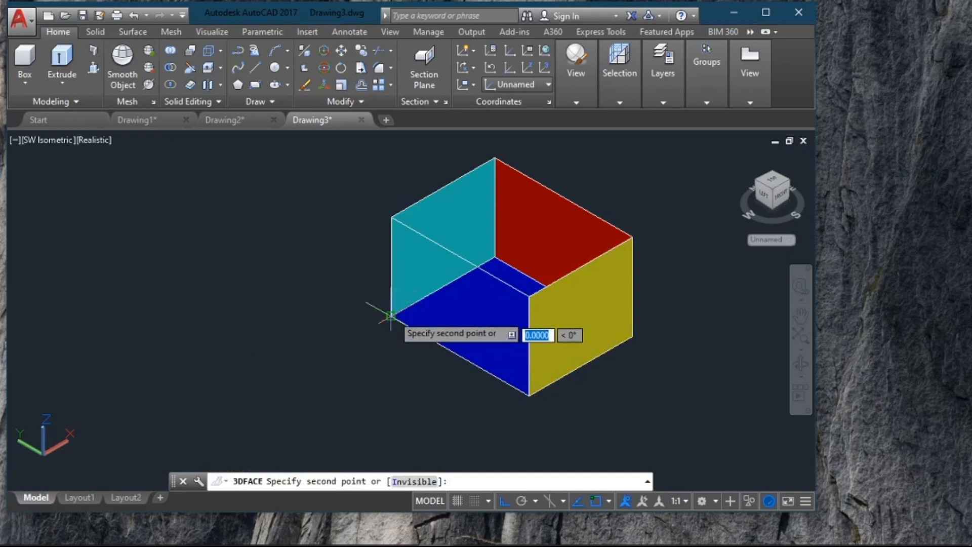
left_click(393, 214)
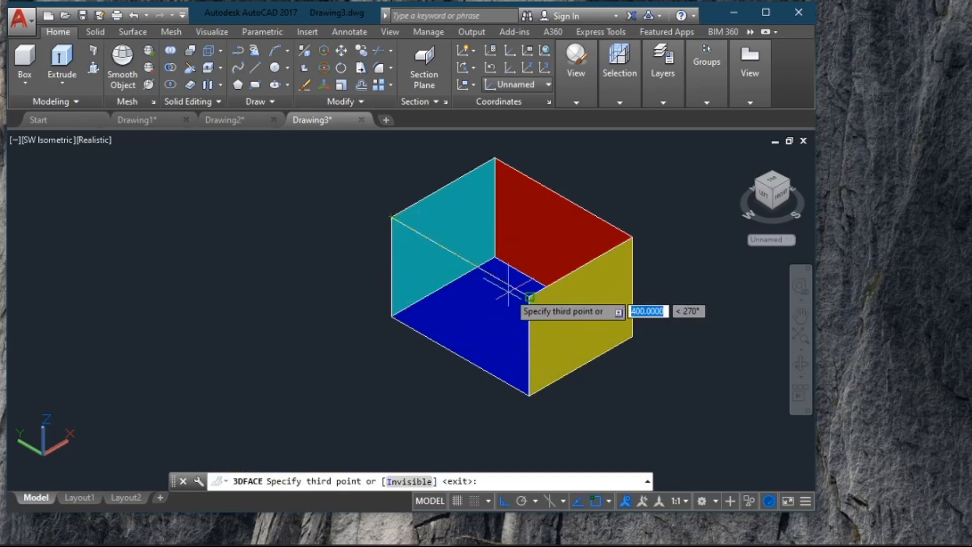
left_click(530, 296)
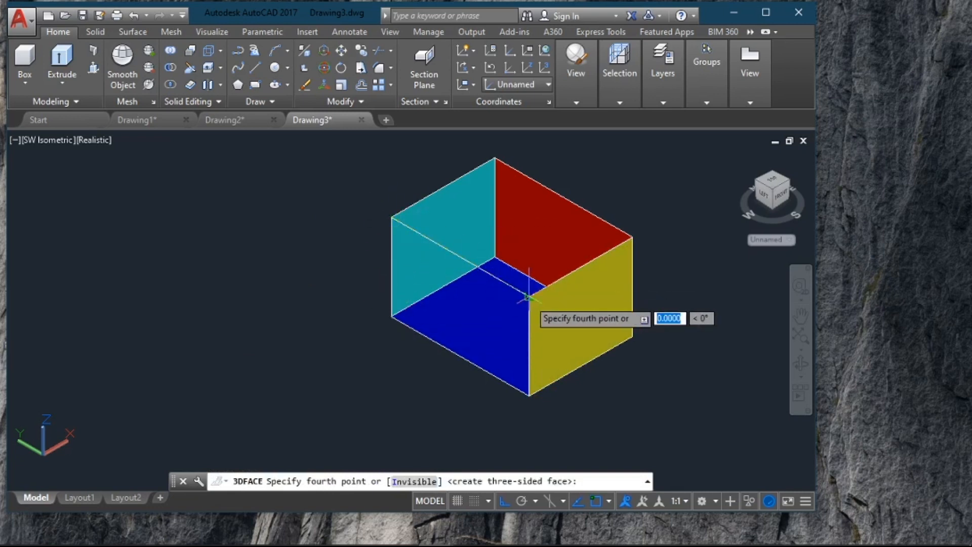
left_click(530, 395)
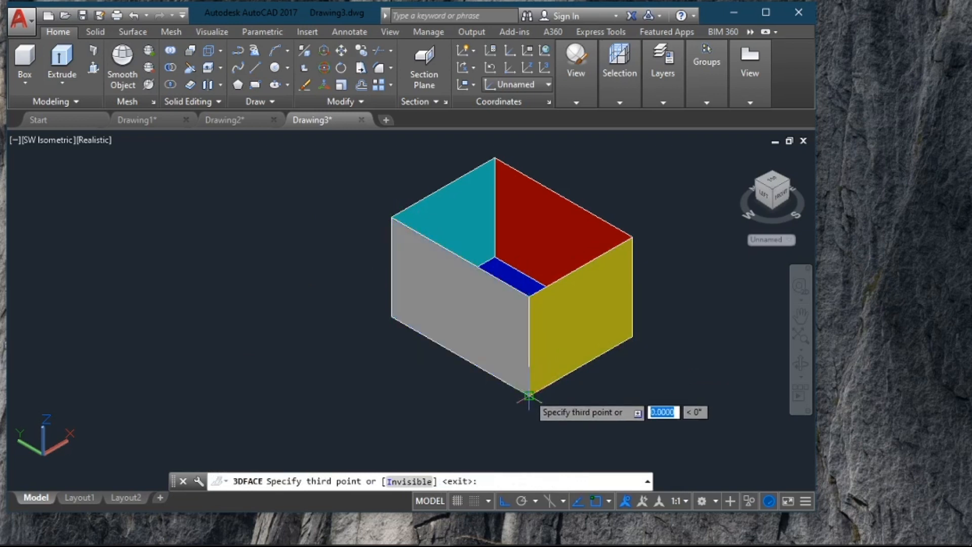
key("Return")
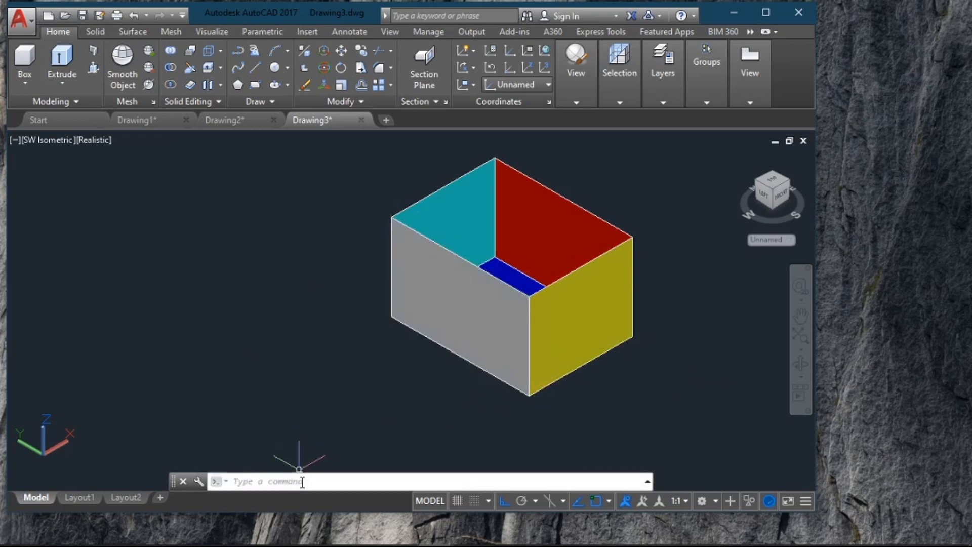
- Create a 3D face over the top of the box through its four upper corners
type("face")
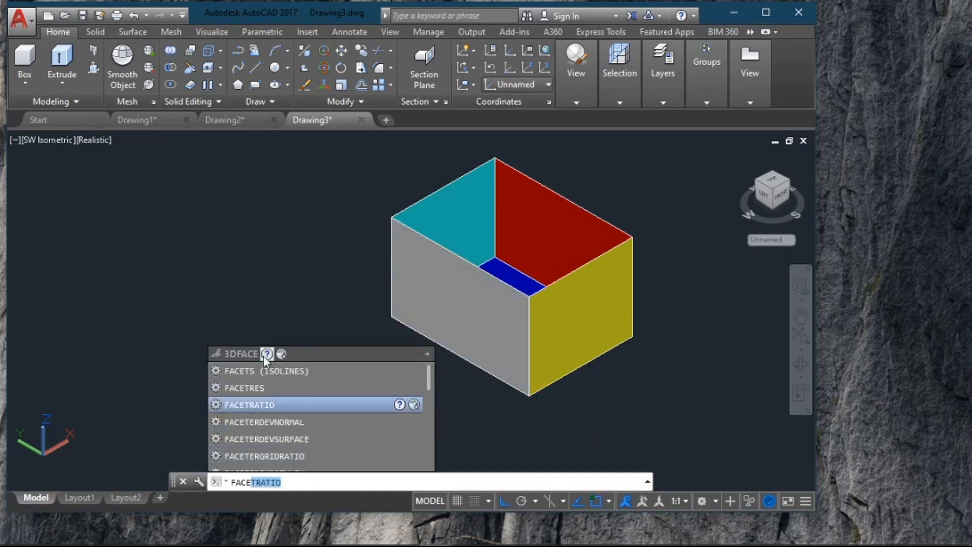
left_click(247, 354)
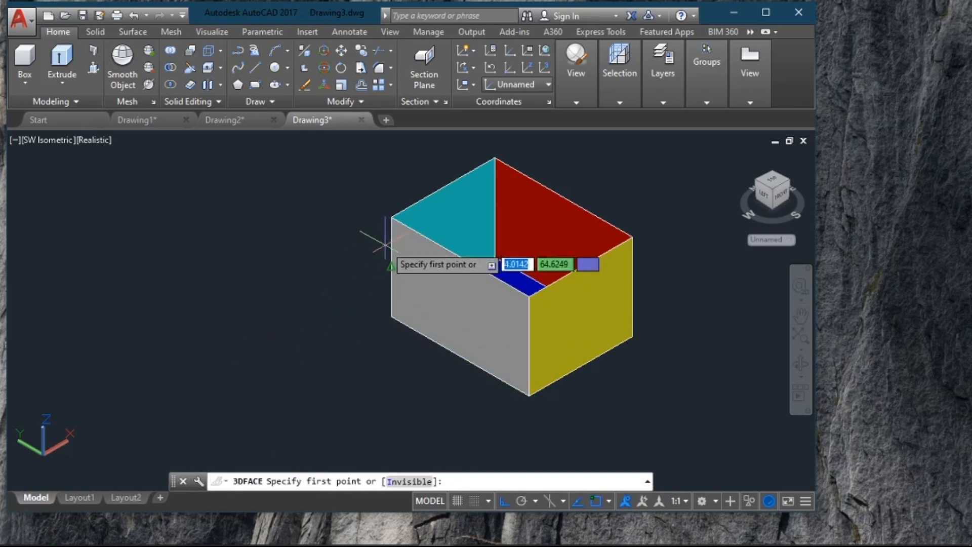
left_click(391, 216)
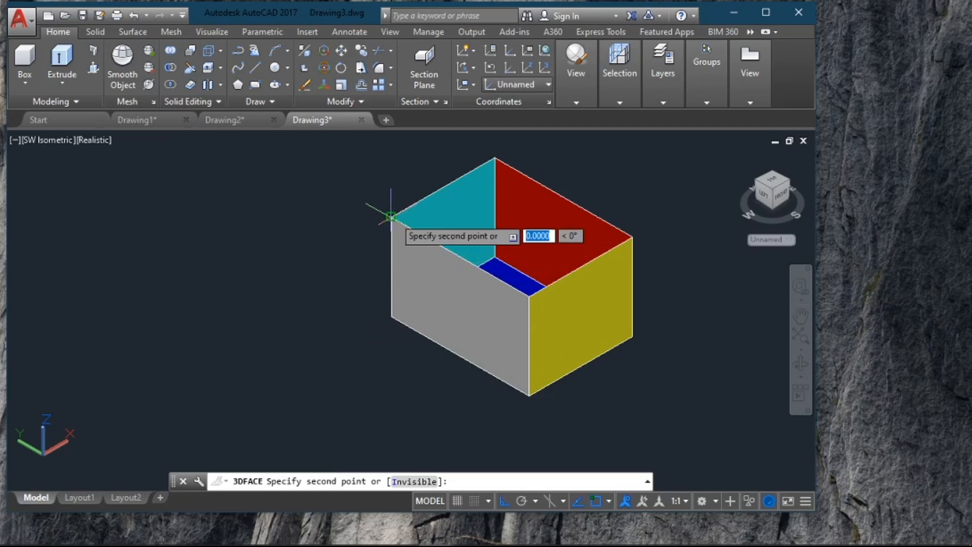
left_click(495, 157)
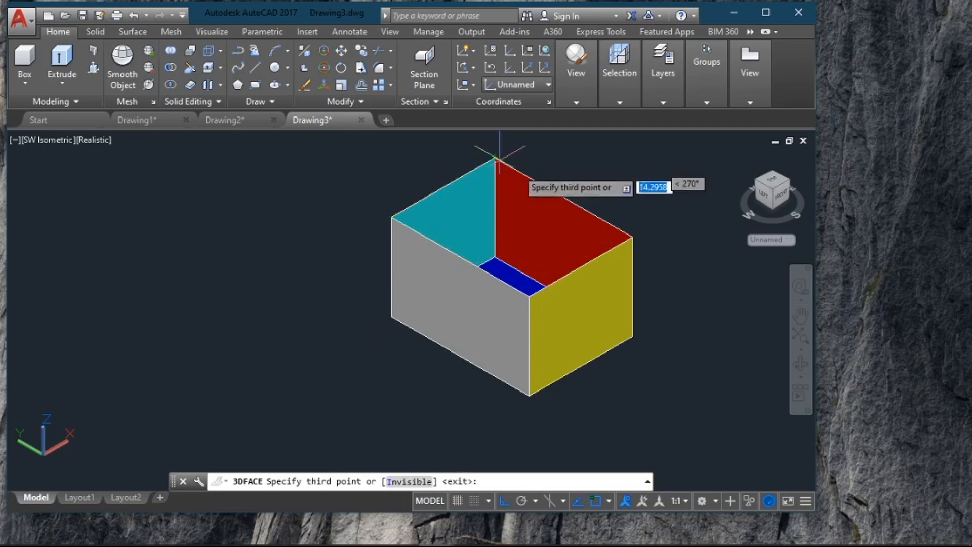
left_click(632, 238)
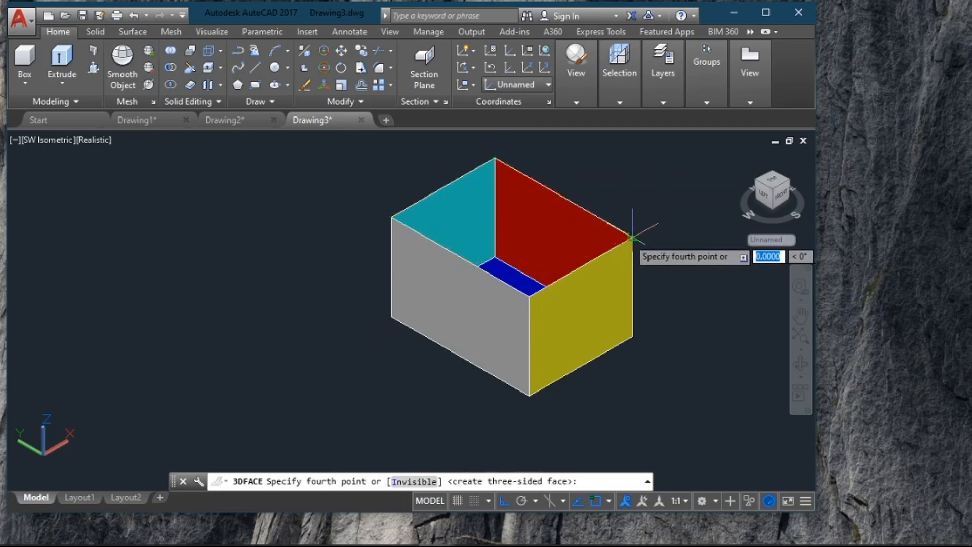
left_click(529, 296)
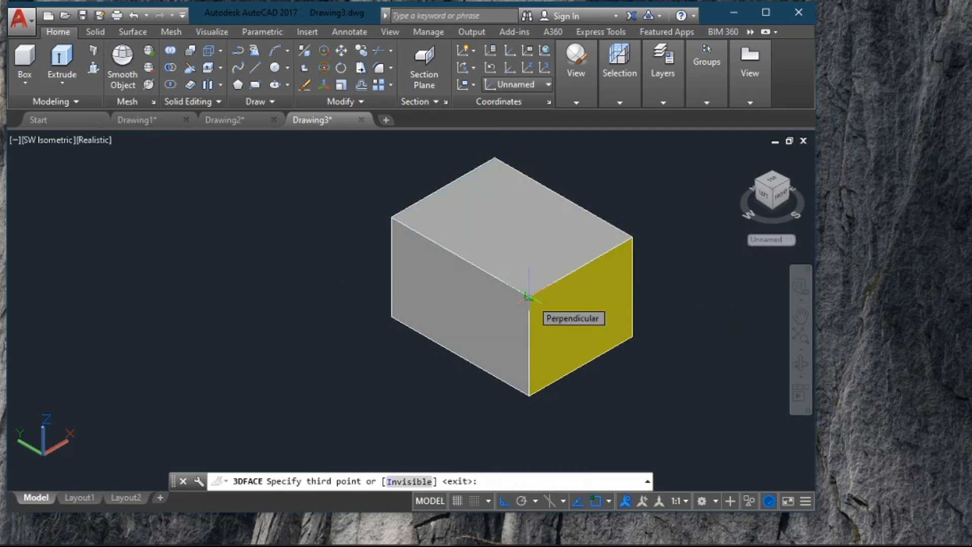
key("Return")
- Set the color of the top 3D face to Magenta, close its quick properties and deselect the face
left_click(526, 229)
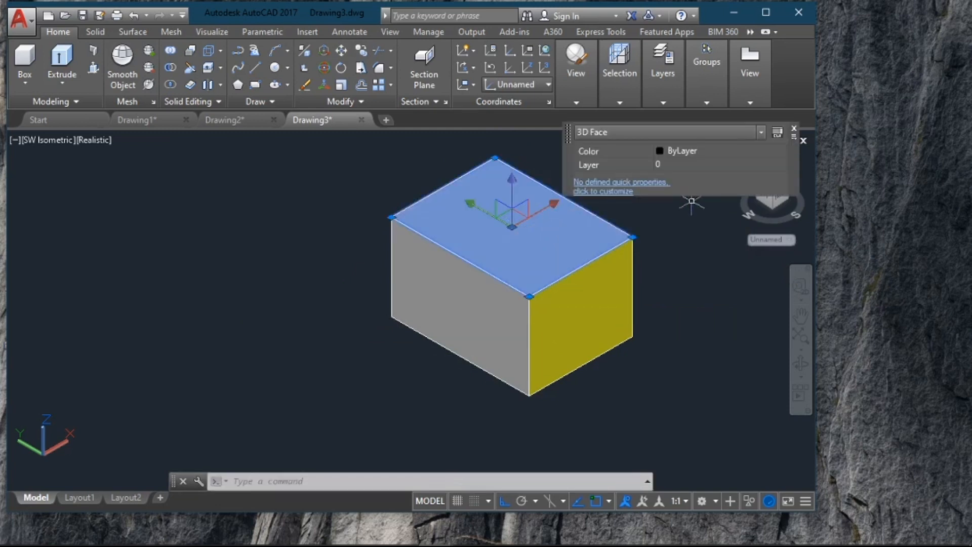
left_click(755, 148)
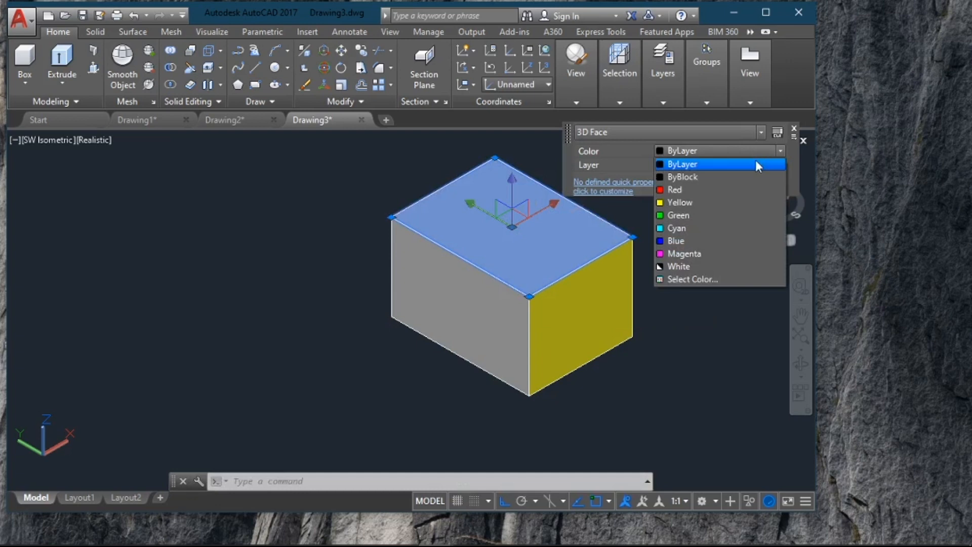
left_click(706, 253)
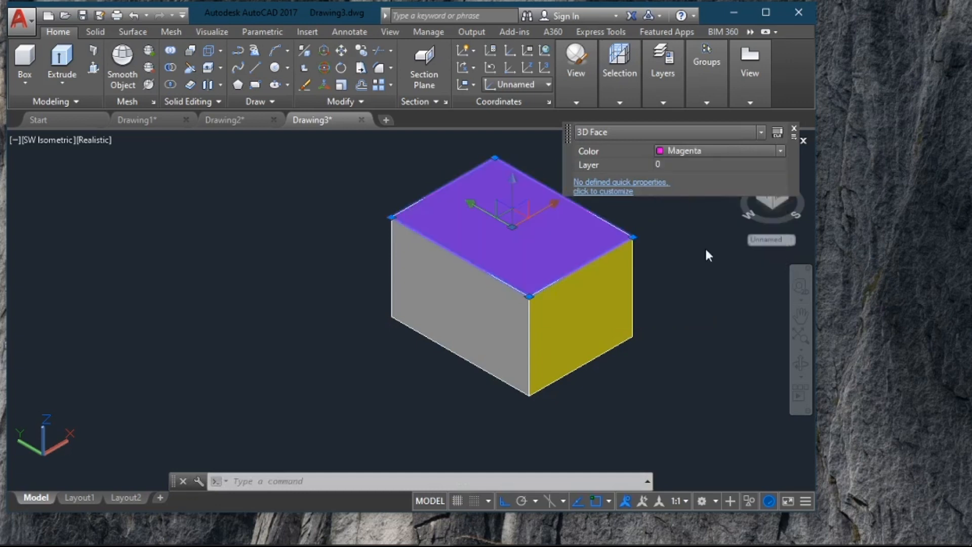
left_click(793, 130)
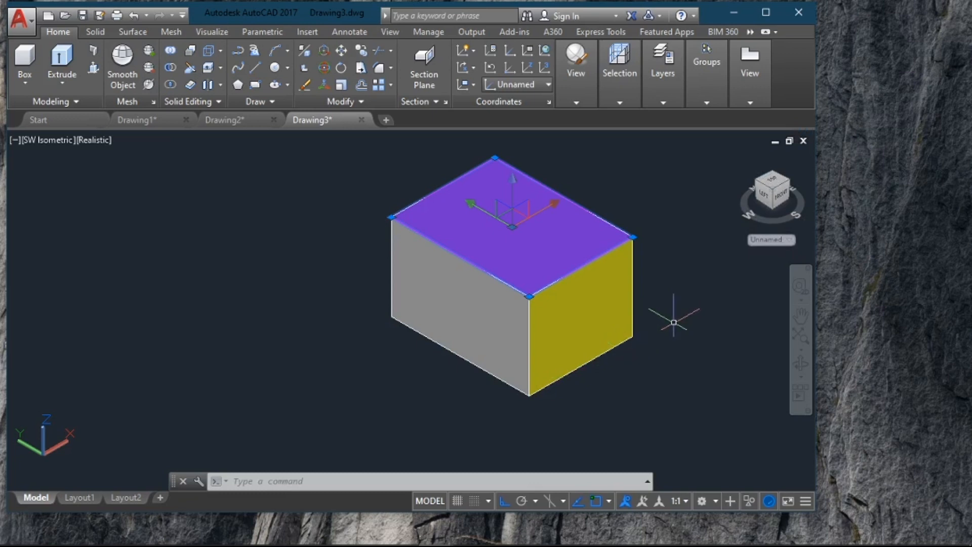
key("ctrl+shift+p")
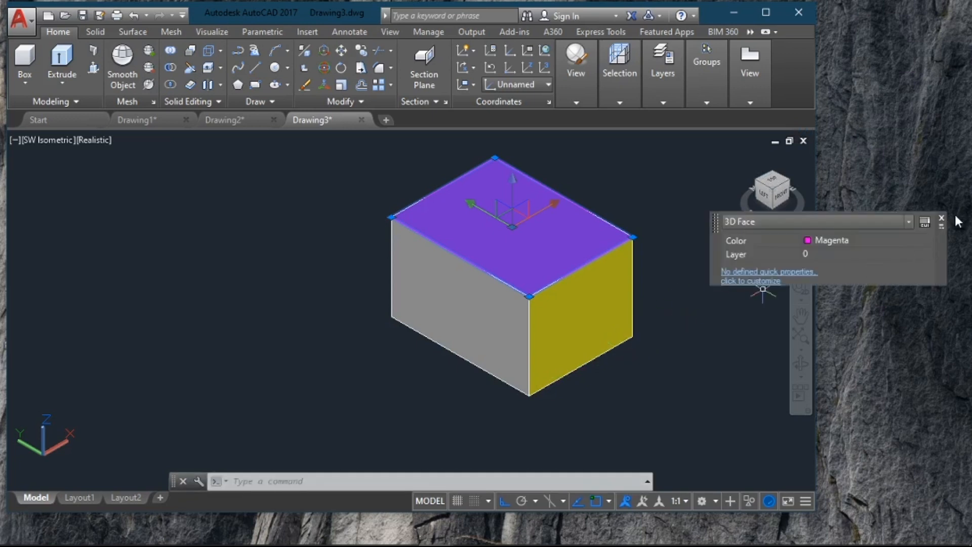
key("Escape")
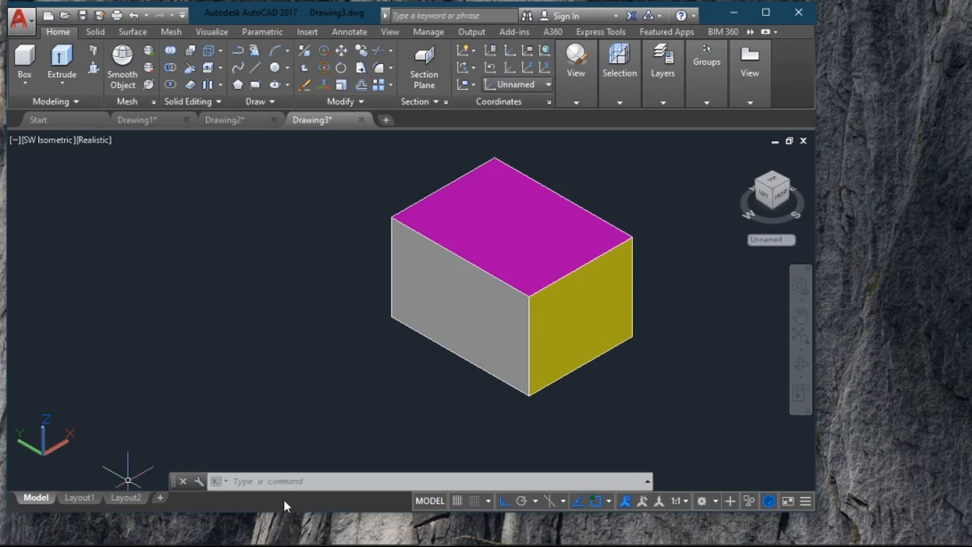
- With Ortho off, set the UCS origin at the box's front upper corner, X along the yellow face's top edge and Y vertically upward
left_click(283, 482)
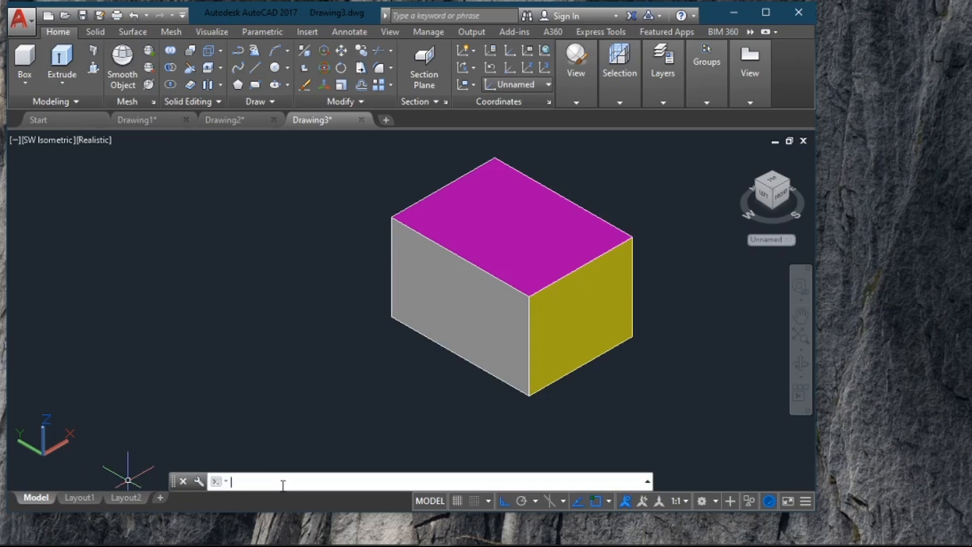
type("ucs")
key("Return")
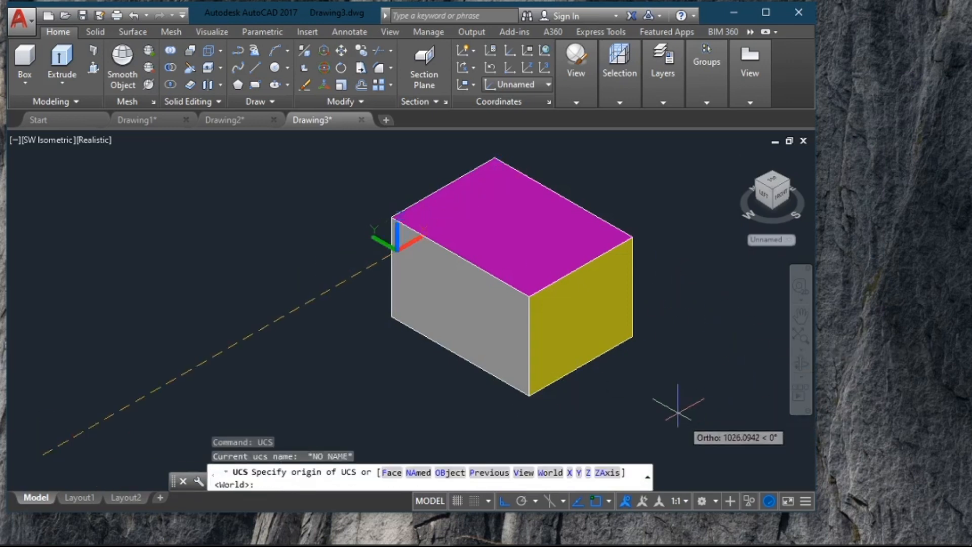
left_click(508, 501)
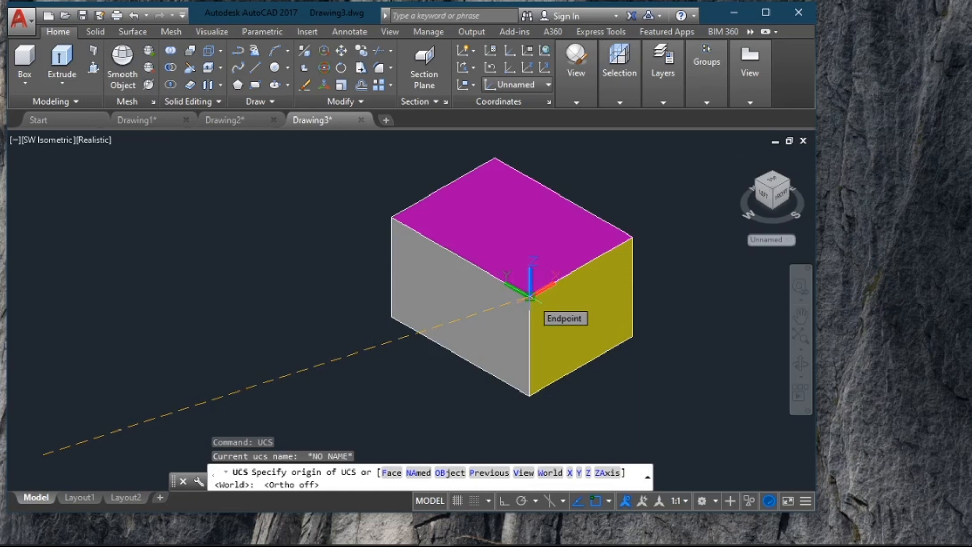
left_click(529, 297)
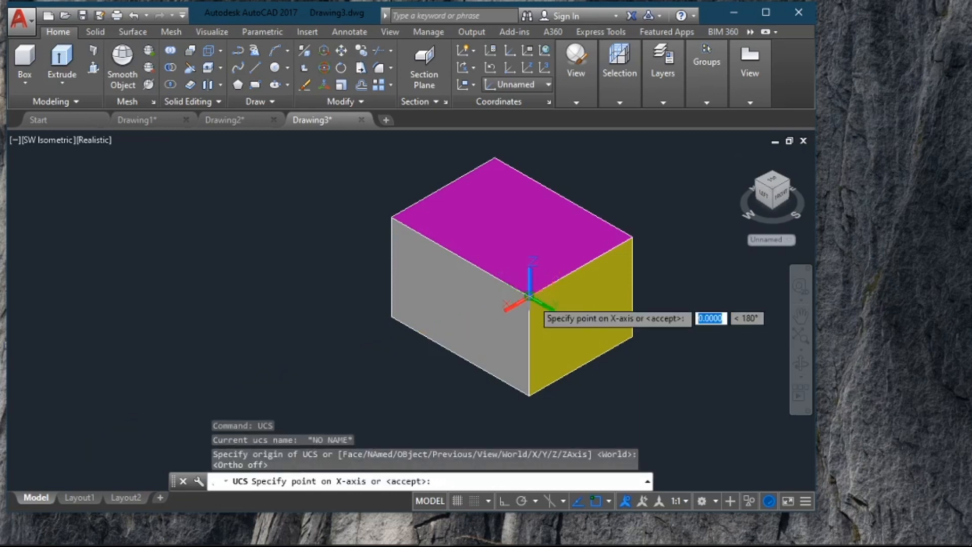
left_click(633, 237)
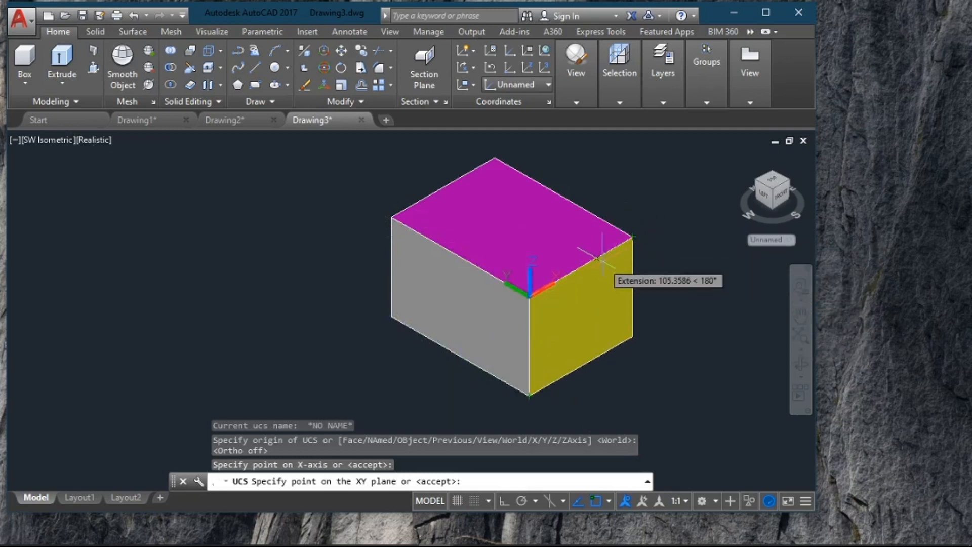
left_click(529, 266)
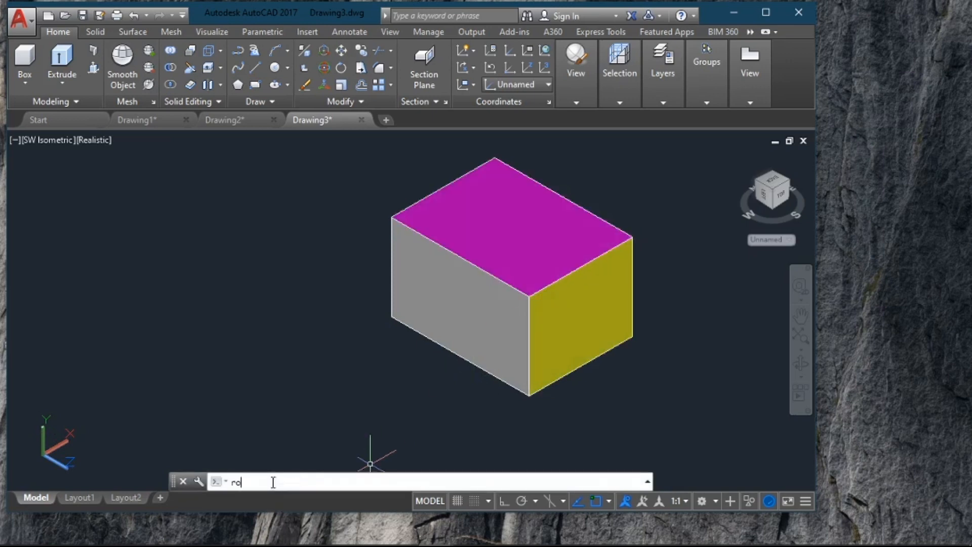
- Rotate the magenta top face 120 degrees about the box's front upper corner to open it like a lid
type("te")
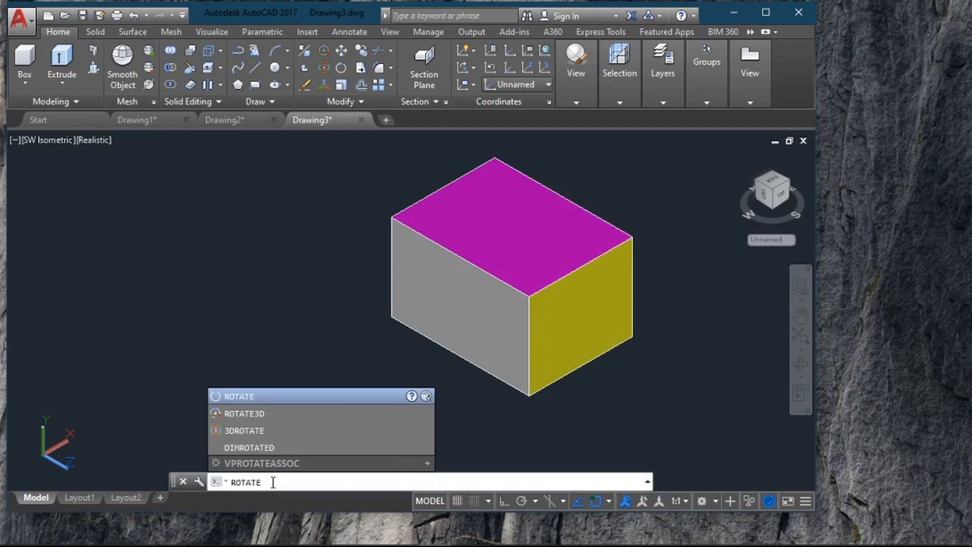
key("Return")
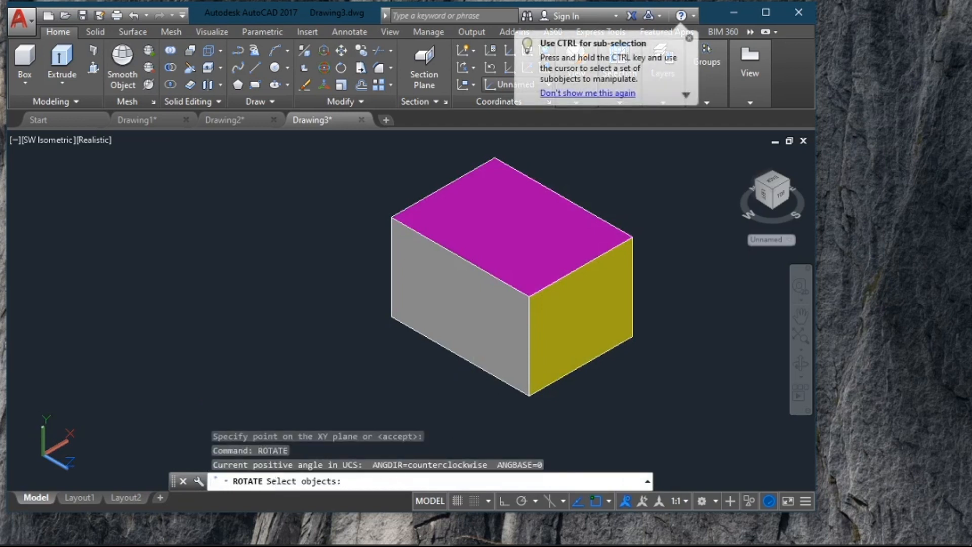
left_click(506, 219)
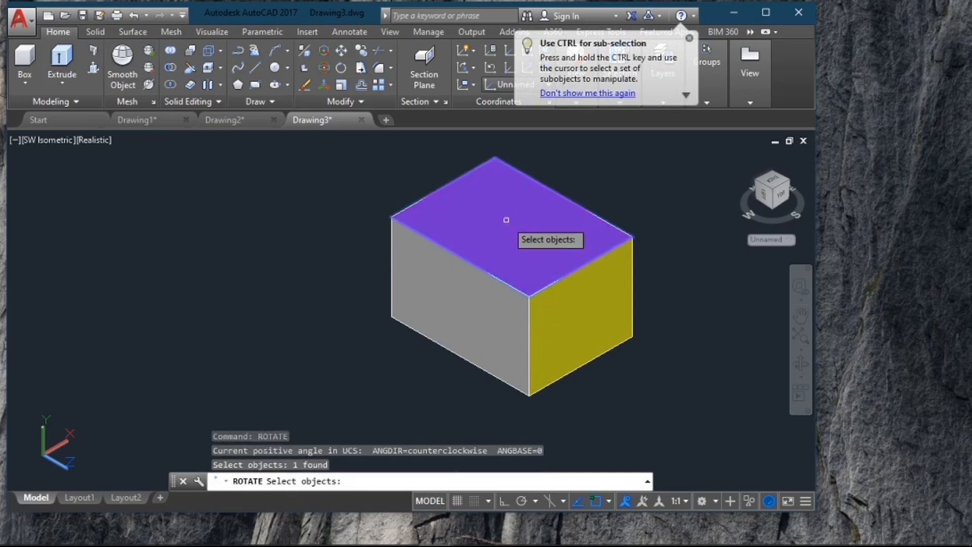
key("Return")
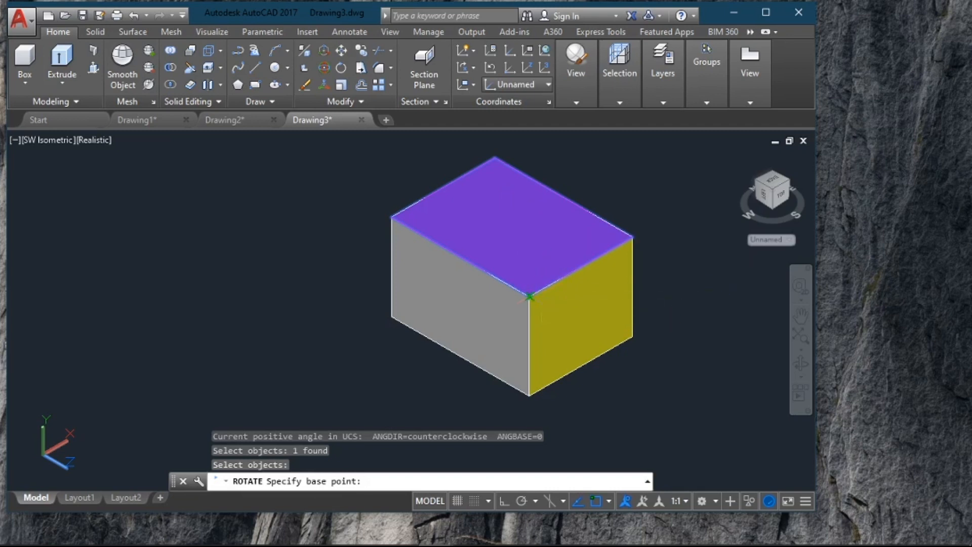
left_click(530, 296)
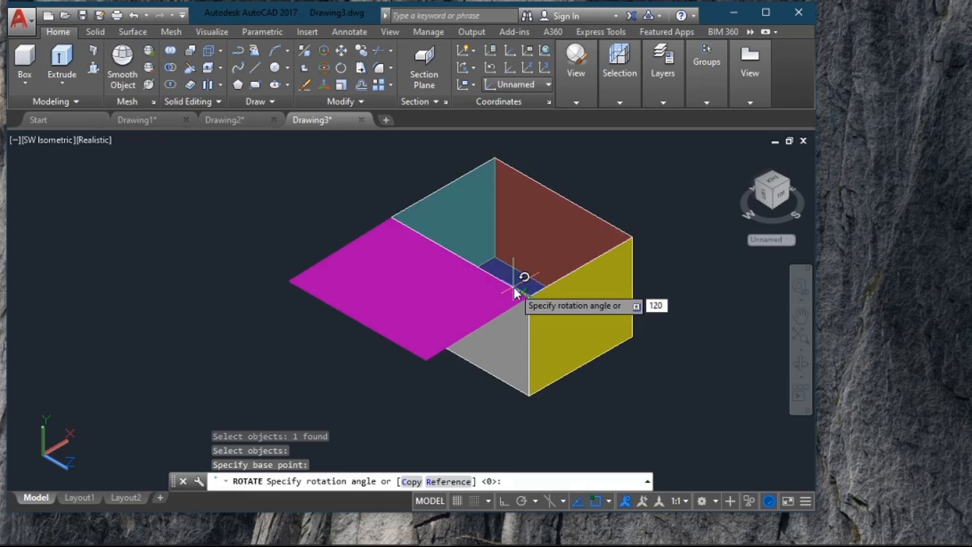
key("Return")
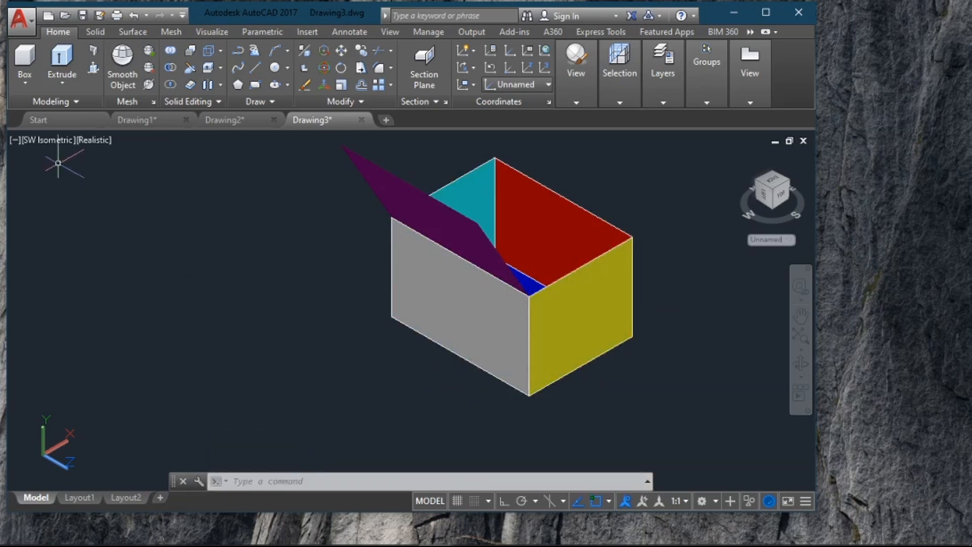
- Switch the model view to SE Isometric to show the inside of the opened box
left_click(45, 142)
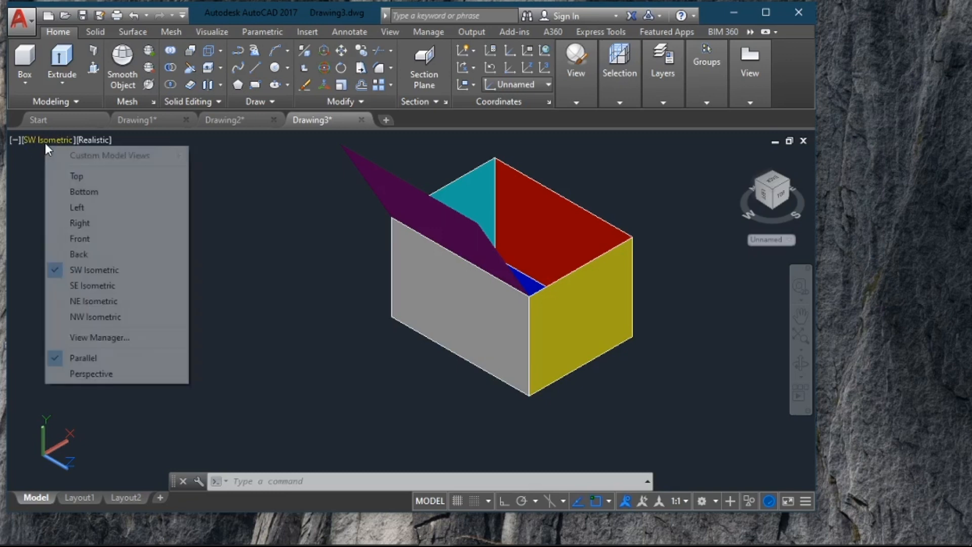
left_click(104, 286)
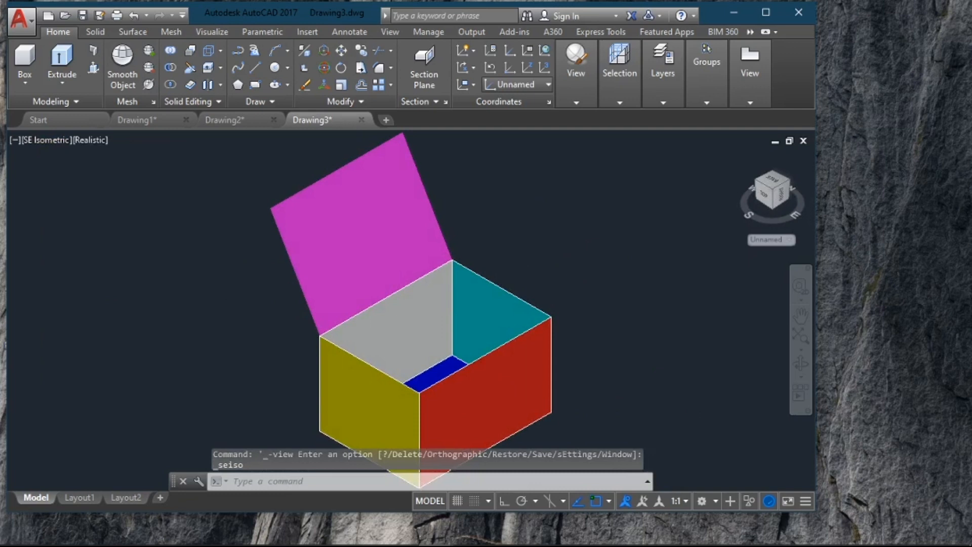
scroll(597, 397, "down", 2)
scroll(594, 398, "up", 2)
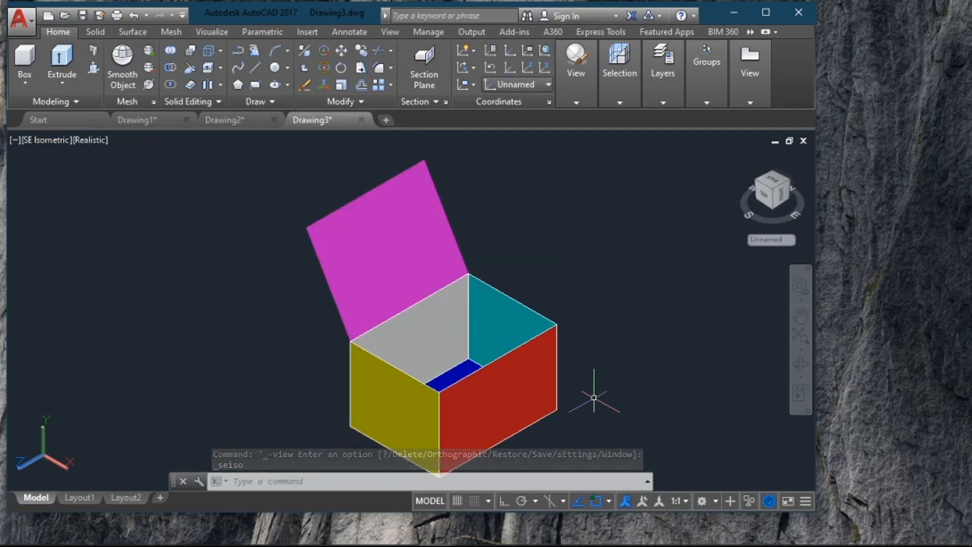